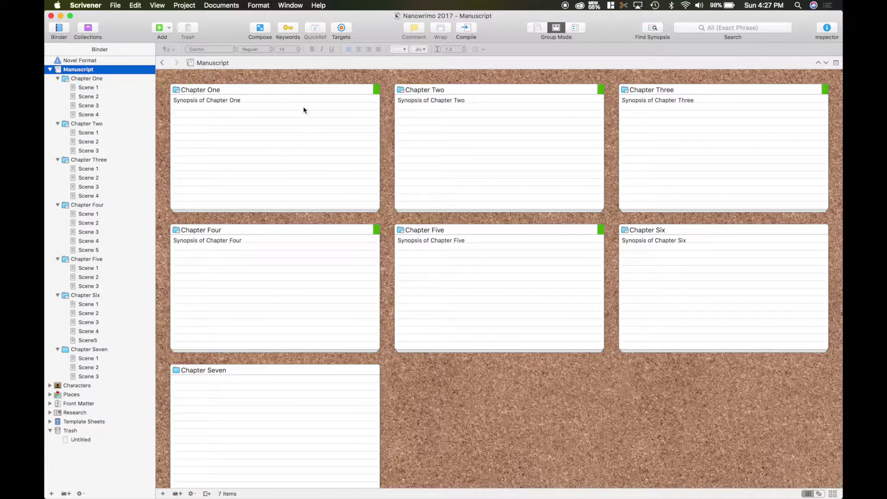
Step: Drag the Chapter One card to sit between Chapter Two and Chapter Three
{"action": "scroll", "coordinate": [281, 179], "scroll_direction": "down", "scroll_amount": 3}
{"action": "scroll", "coordinate": [282, 179], "scroll_direction": "up", "scroll_amount": 3}
{"action": "left_click_drag", "start_coordinate": [313, 143], "coordinate": [707, 157]}
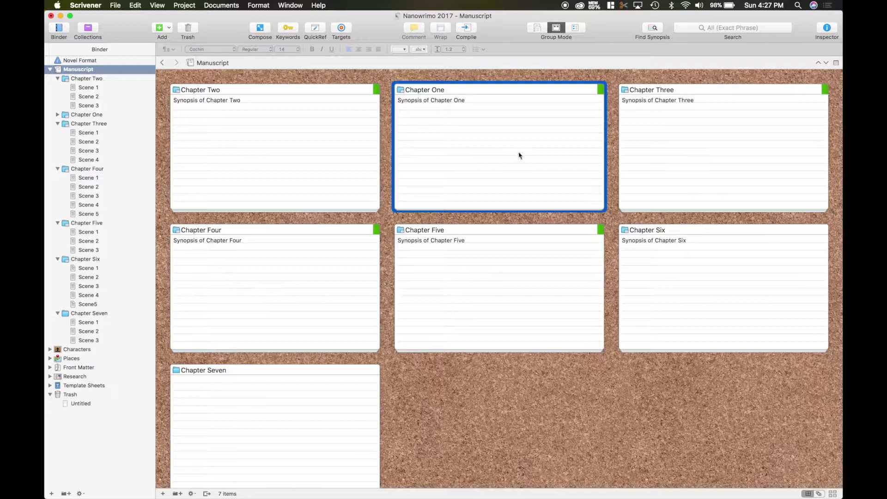
{"action": "left_click_drag", "start_coordinate": [519, 154], "coordinate": [287, 151]}
Step: Open Scrivener Preferences and move the window to the upper left
{"action": "left_click", "coordinate": [87, 6]}
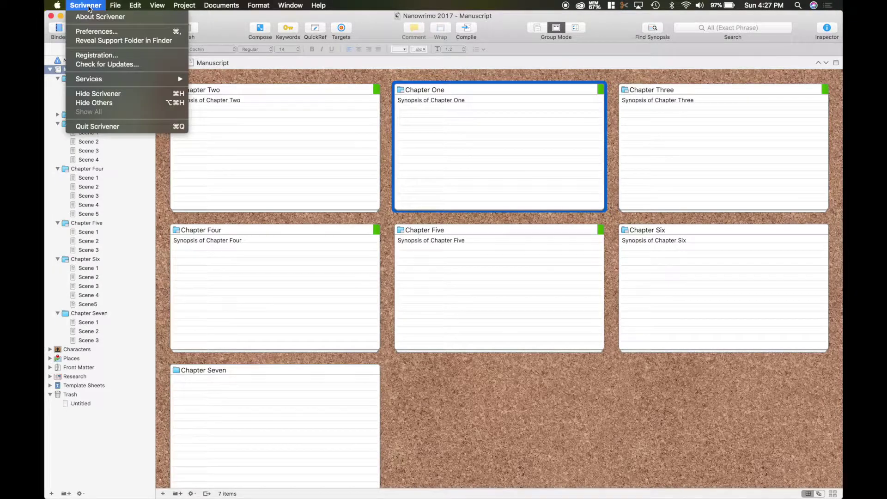
{"action": "left_click", "coordinate": [100, 32]}
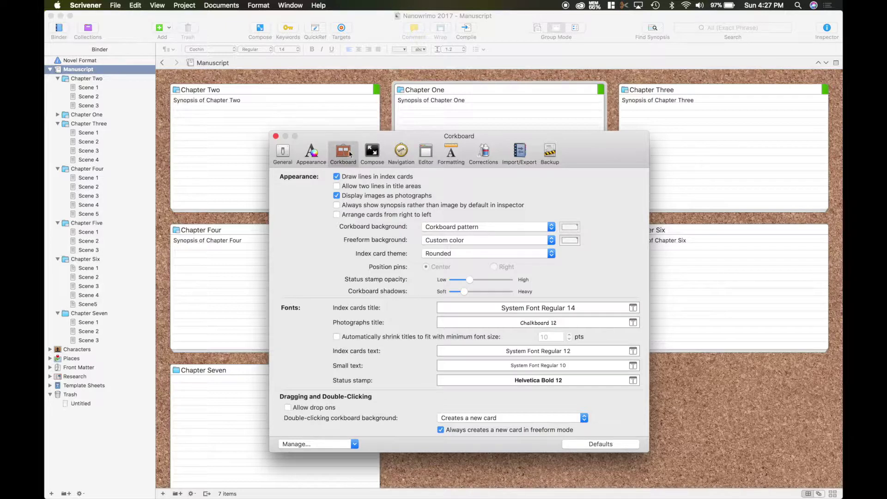
{"action": "left_click_drag", "start_coordinate": [326, 138], "coordinate": [160, 108]}
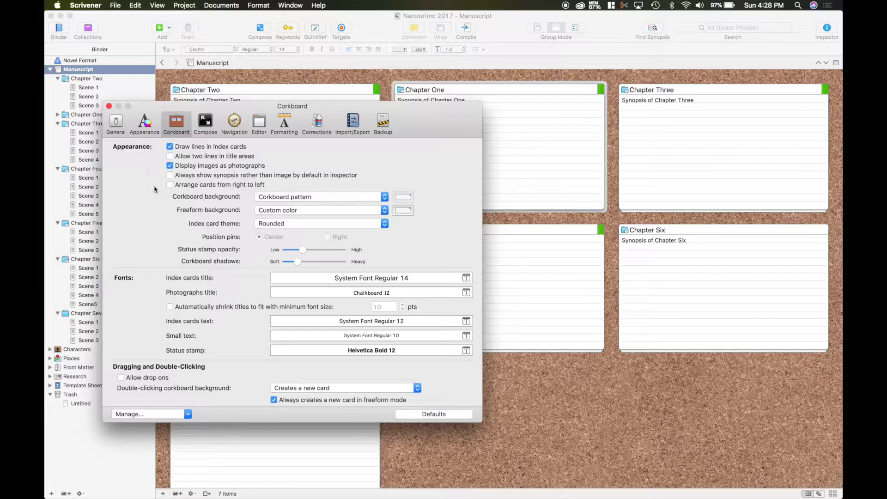
Step: Toggle Draw lines and two-line titles off and back, keeping ruled lines and one-line titles
{"action": "left_click", "coordinate": [170, 147]}
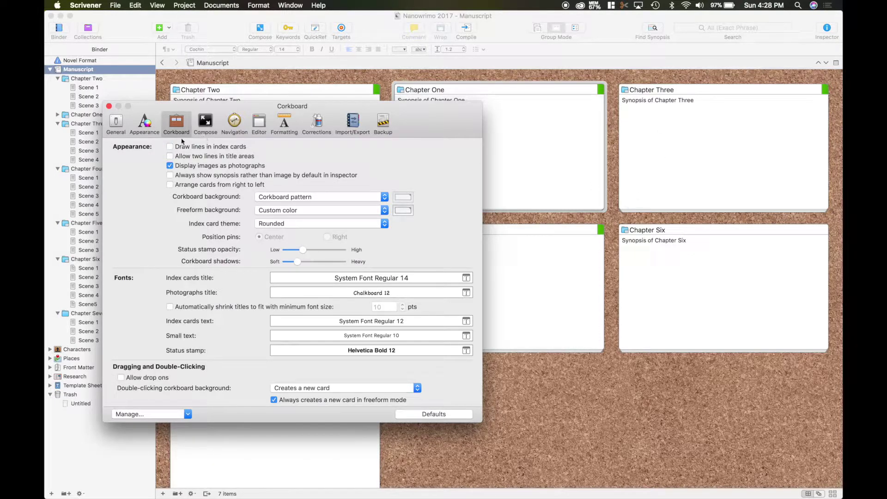
{"action": "left_click", "coordinate": [169, 147]}
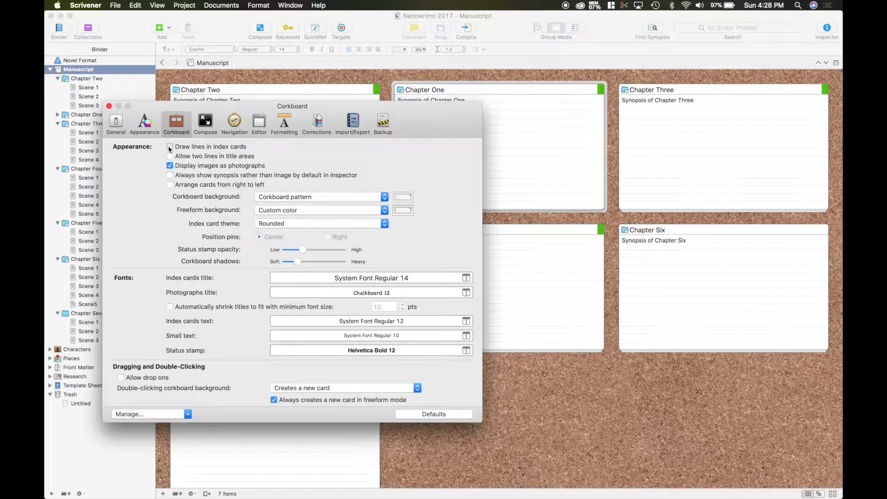
{"action": "left_click", "coordinate": [170, 156]}
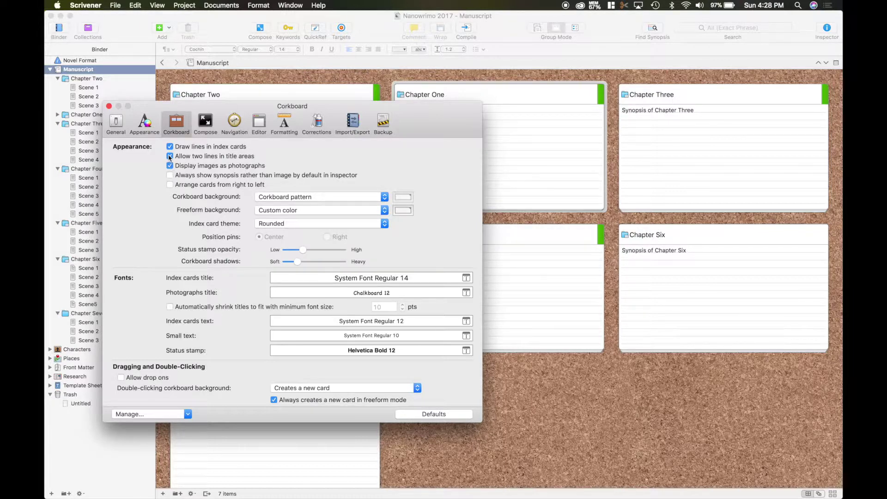
{"action": "left_click", "coordinate": [170, 157]}
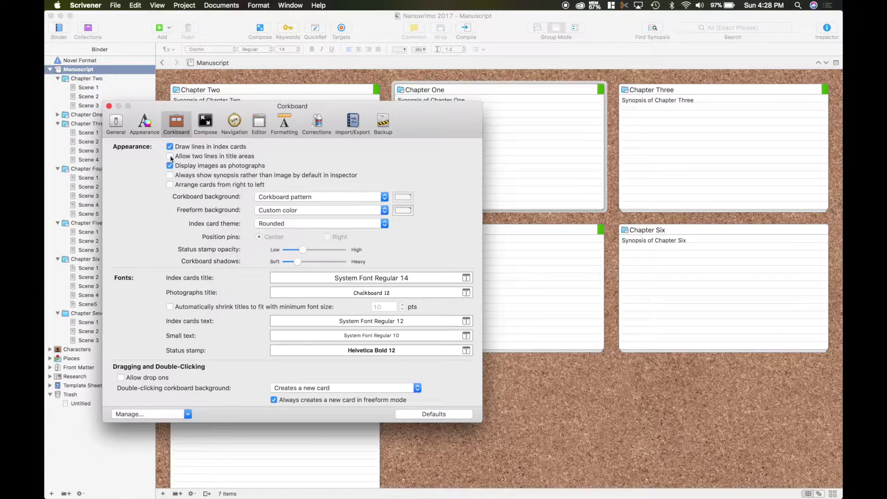
Step: Turn Arrange cards from right to left on, then off again
{"action": "left_click", "coordinate": [170, 185]}
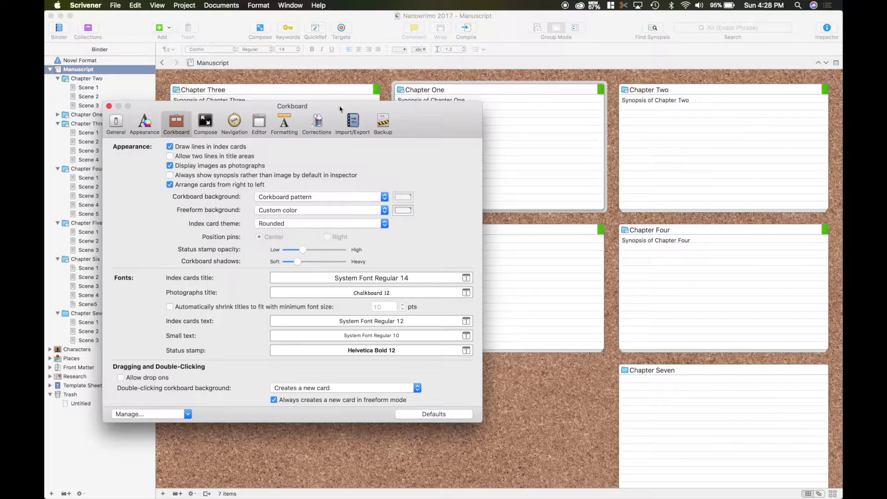
{"action": "left_click_drag", "start_coordinate": [340, 109], "coordinate": [362, 129]}
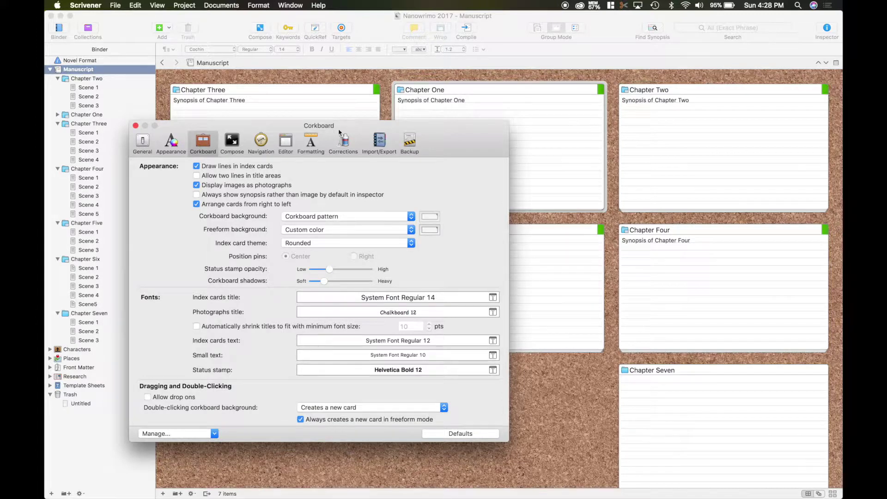
{"action": "left_click", "coordinate": [197, 204]}
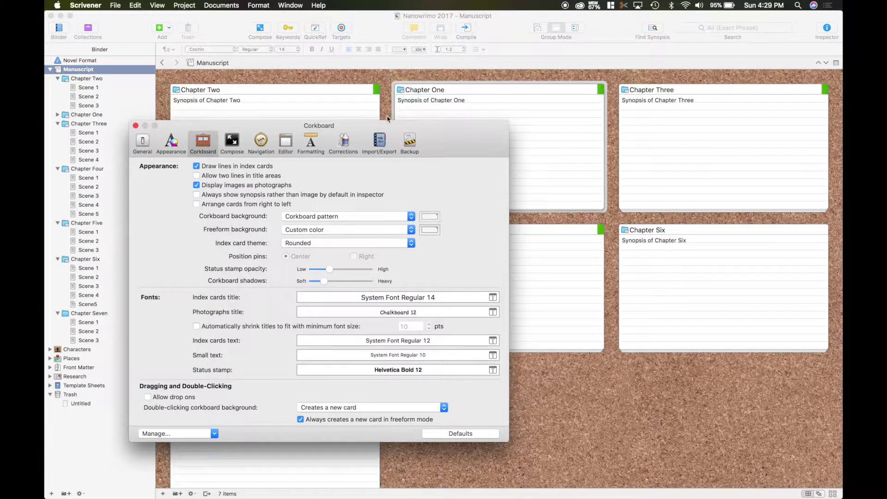
Step: Drag Chapter One back to the first slot and reopen the Corkboard preferences
{"action": "left_click", "coordinate": [473, 106]}
{"action": "left_click_drag", "start_coordinate": [471, 102], "coordinate": [251, 95]}
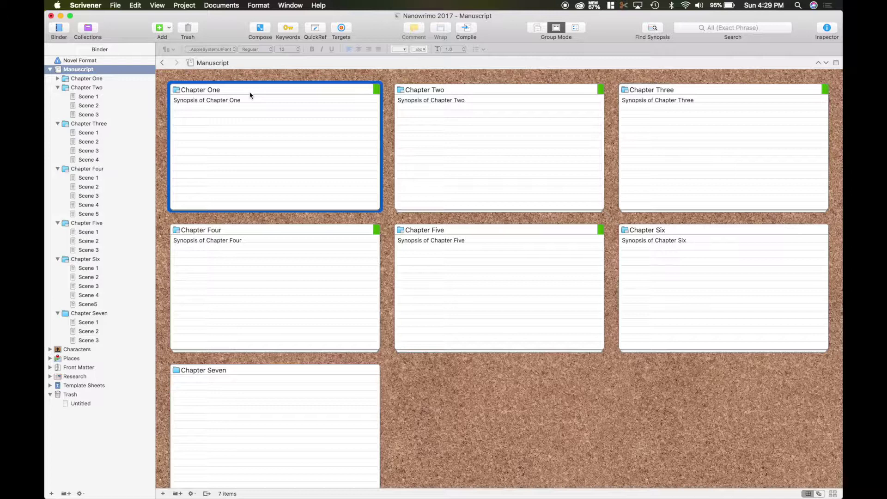
{"action": "left_click", "coordinate": [88, 6]}
{"action": "left_click", "coordinate": [99, 30]}
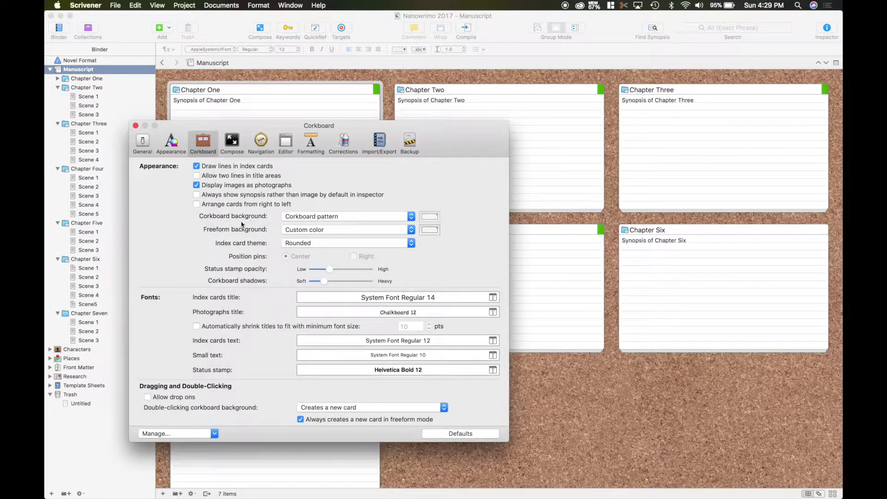
Step: Try the Beige and Slate Graph Paper corkboard backgrounds
{"action": "left_click", "coordinate": [411, 217]}
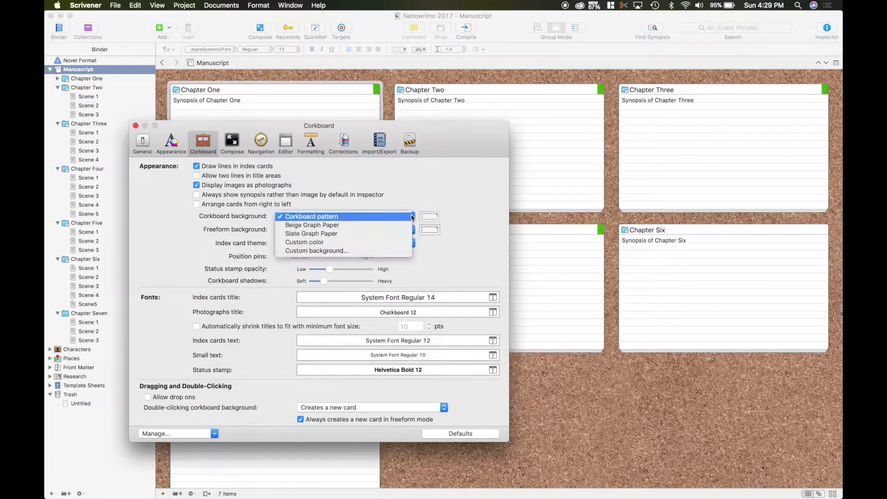
{"action": "left_click", "coordinate": [330, 226]}
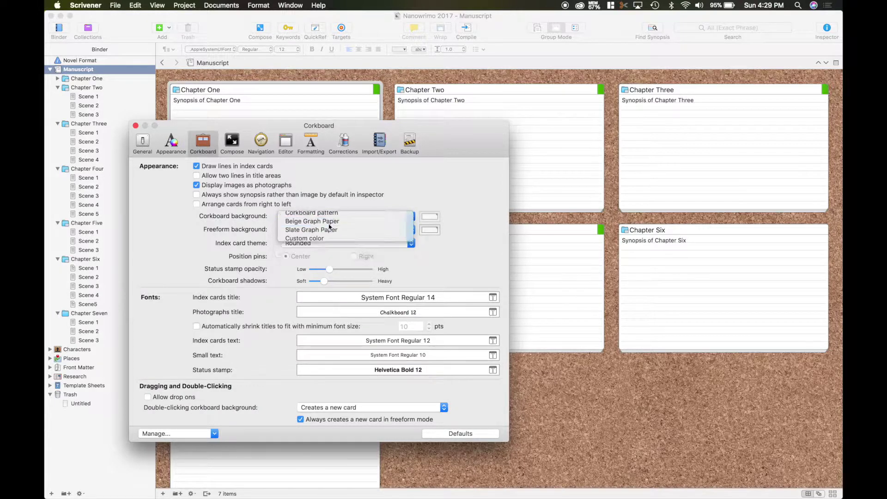
{"action": "left_click", "coordinate": [411, 218]}
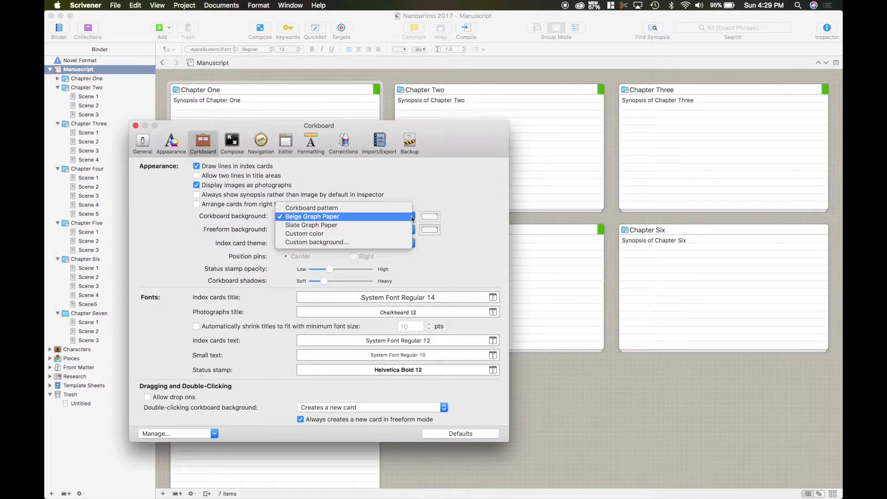
{"action": "left_click", "coordinate": [337, 226]}
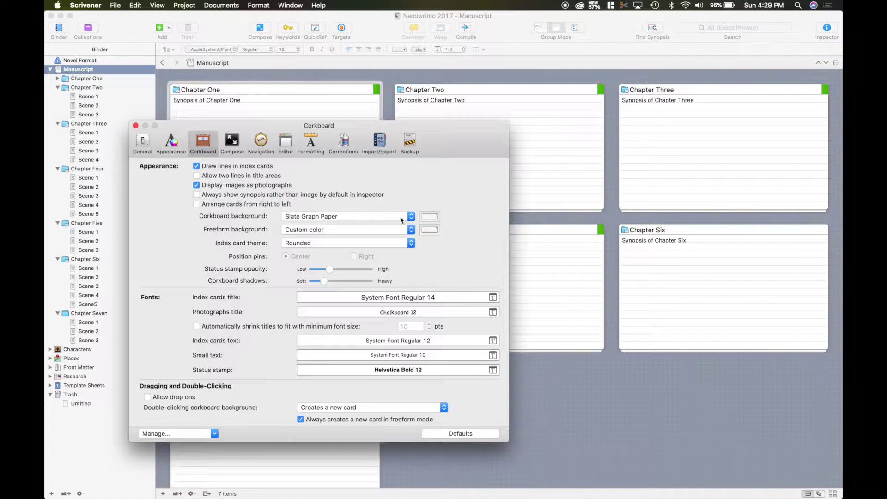
{"action": "left_click", "coordinate": [411, 217]}
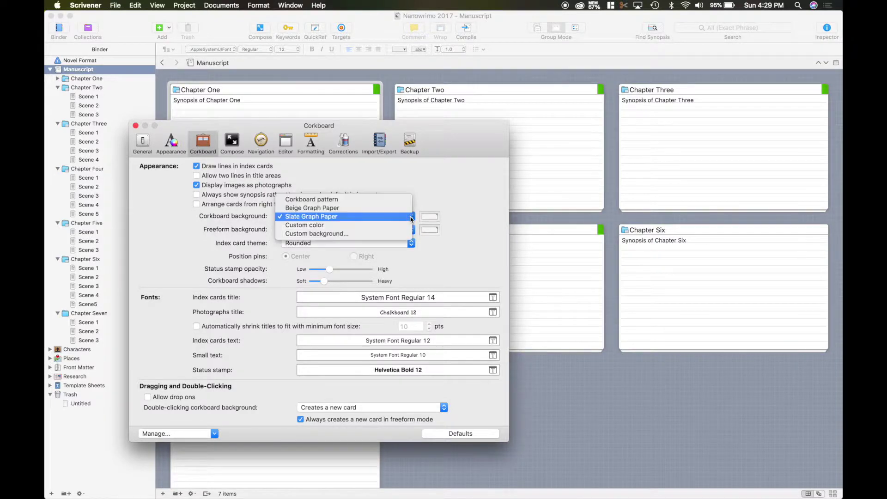
Step: Set a turquoise custom background colour, then switch back to Corkboard pattern
{"action": "left_click", "coordinate": [333, 226]}
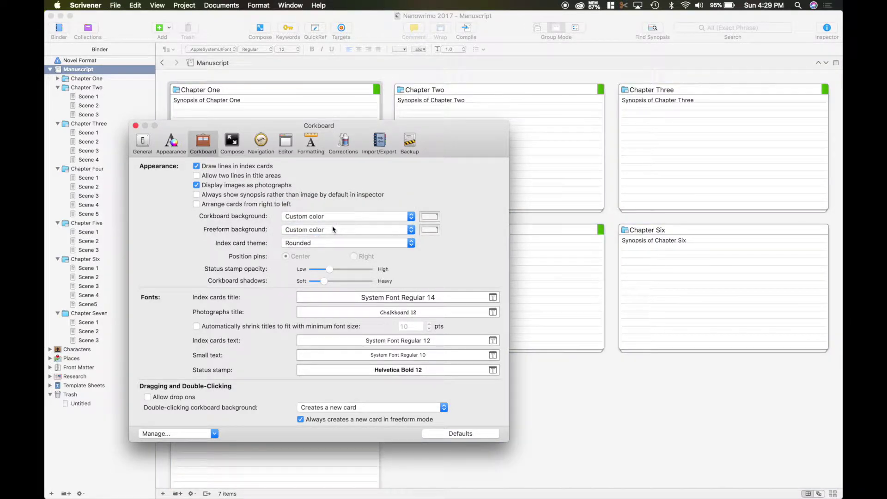
{"action": "left_click", "coordinate": [434, 221]}
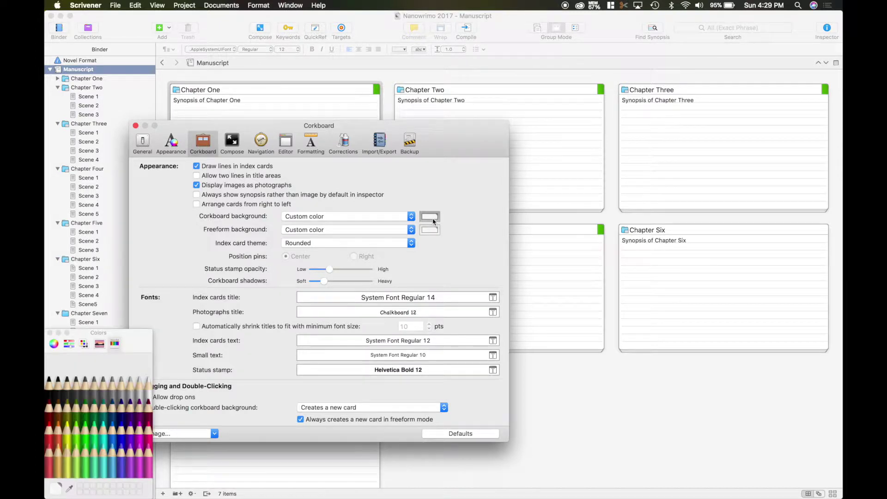
{"action": "left_click", "coordinate": [103, 433]}
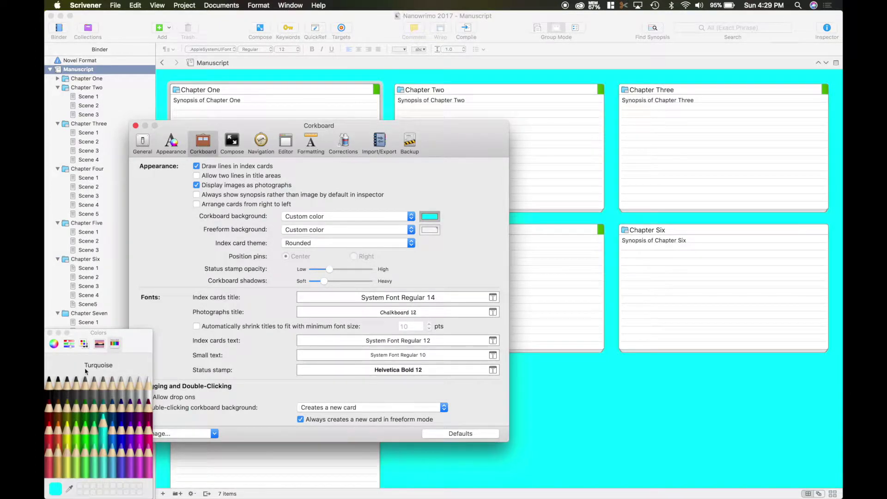
{"action": "left_click", "coordinate": [50, 332]}
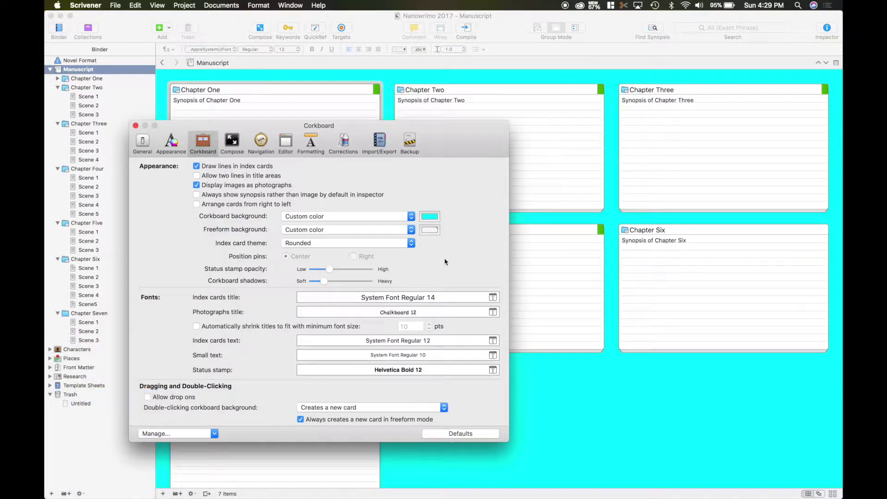
{"action": "left_click", "coordinate": [412, 218]}
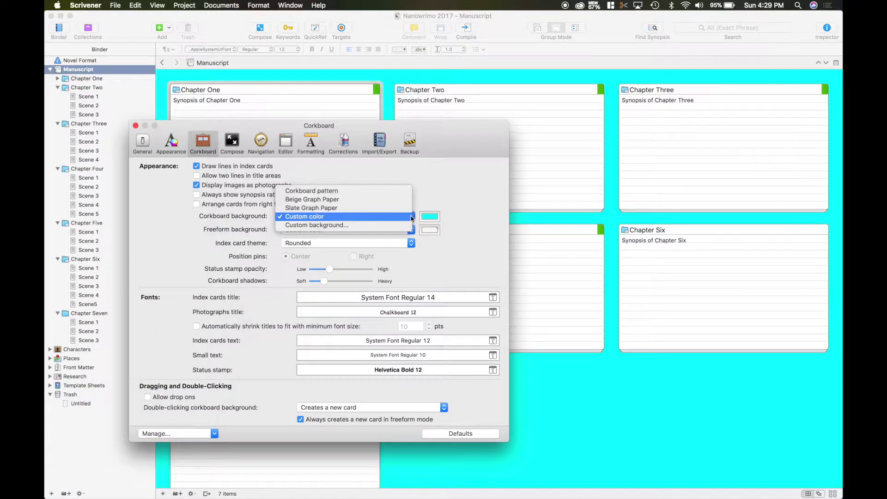
{"action": "left_click", "coordinate": [374, 192]}
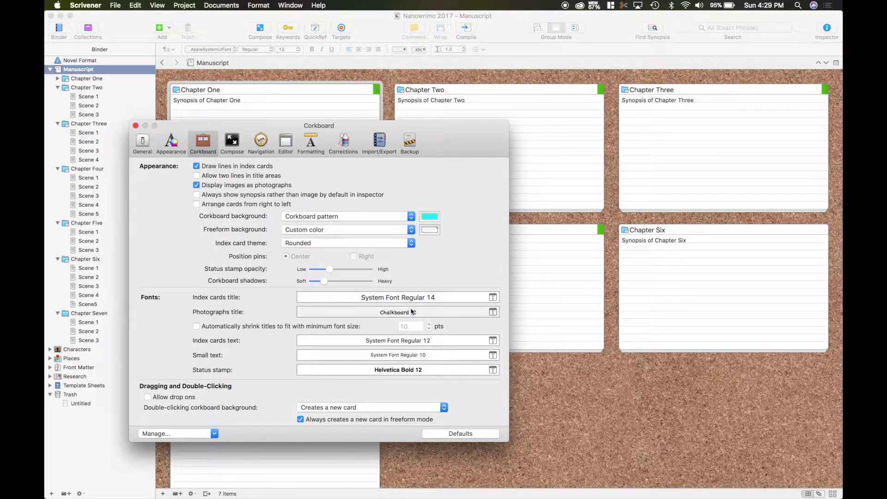
Step: In freeform mode, shift Chapters One, Three, Six and Five around, then return to grid layout
{"action": "left_click", "coordinate": [819, 493]}
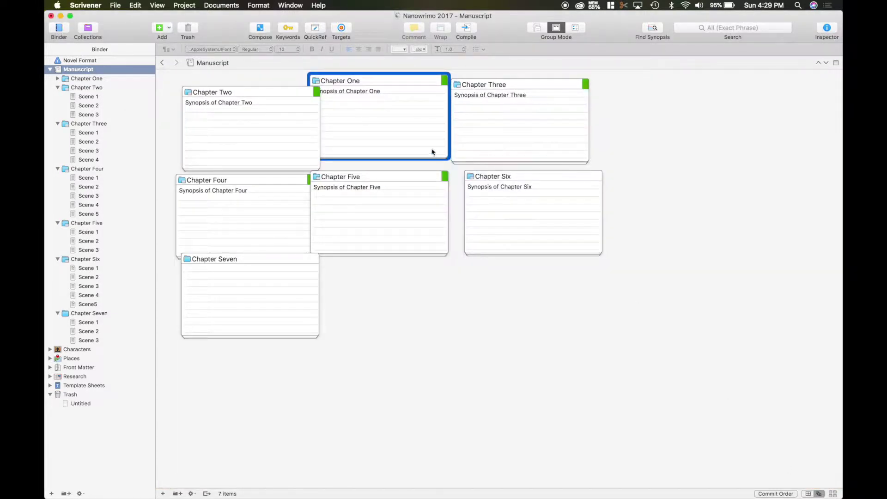
{"action": "left_click_drag", "start_coordinate": [390, 107], "coordinate": [422, 313]}
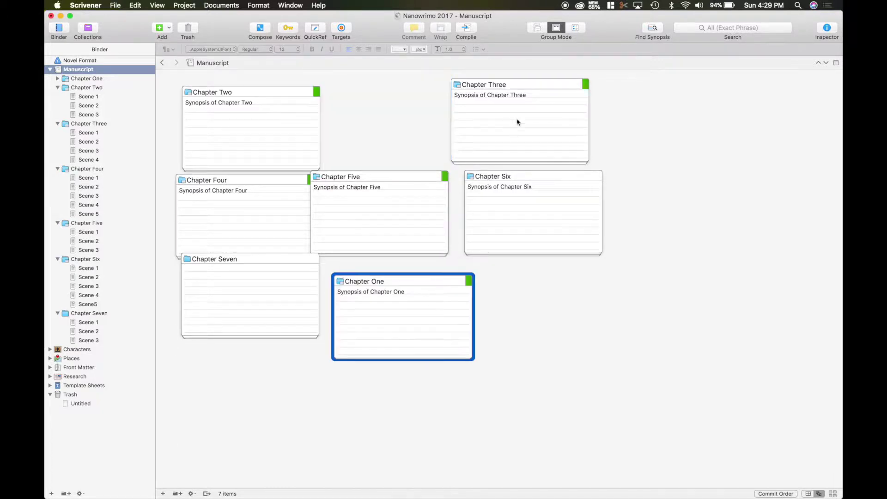
{"action": "left_click_drag", "start_coordinate": [690, 112], "coordinate": [691, 113]}
{"action": "left_click_drag", "start_coordinate": [536, 232], "coordinate": [557, 196]}
{"action": "left_click_drag", "start_coordinate": [393, 199], "coordinate": [412, 119]}
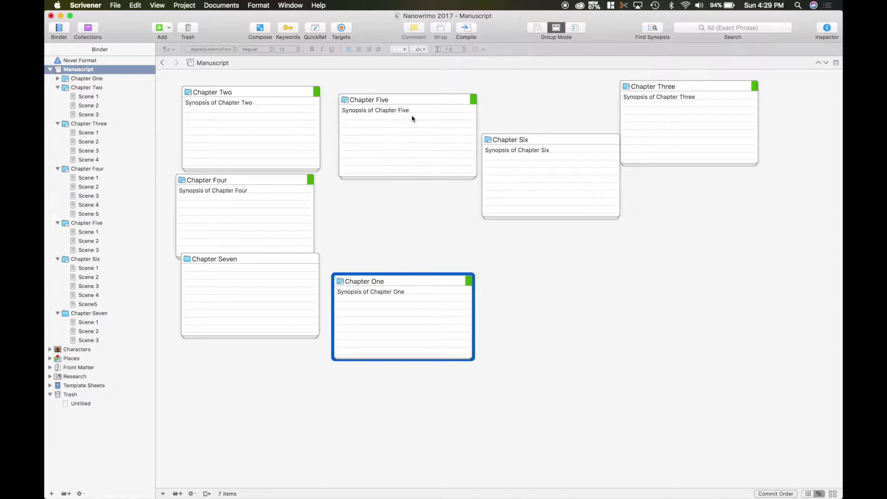
{"action": "left_click", "coordinate": [809, 494]}
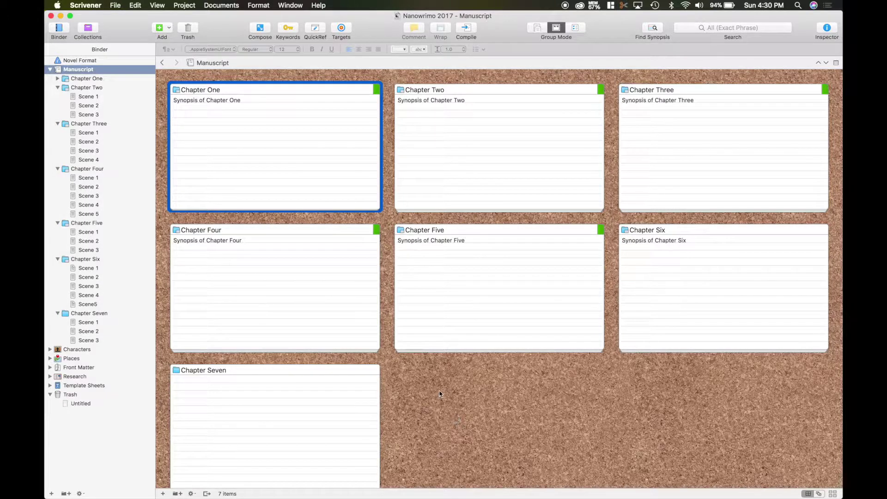
{"action": "left_click", "coordinate": [86, 5]}
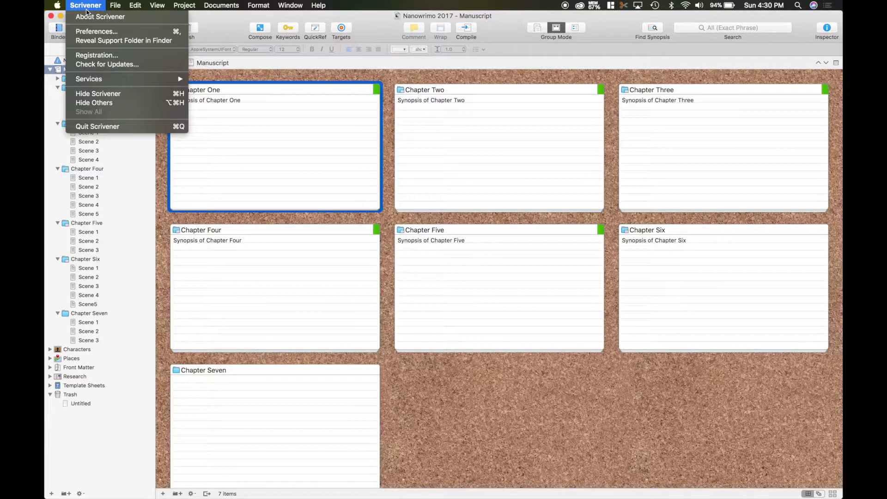
{"action": "left_click", "coordinate": [119, 35]}
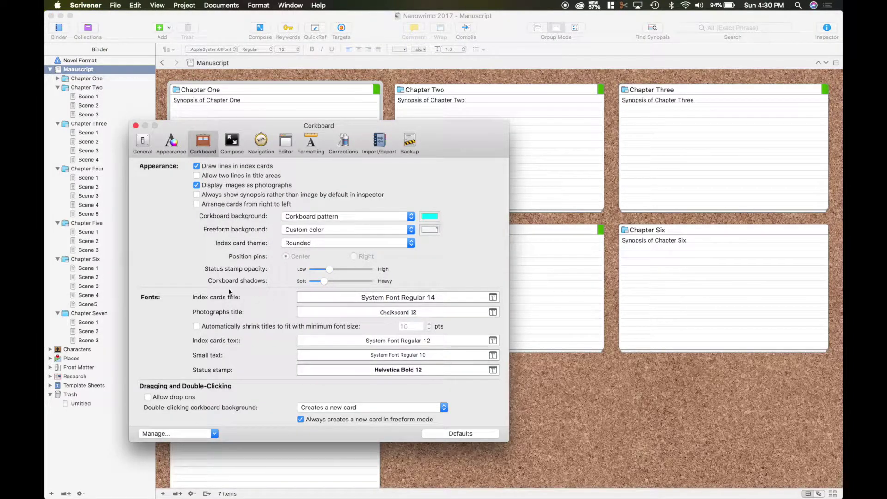
{"action": "left_click", "coordinate": [346, 298]}
{"action": "left_click", "coordinate": [331, 312]}
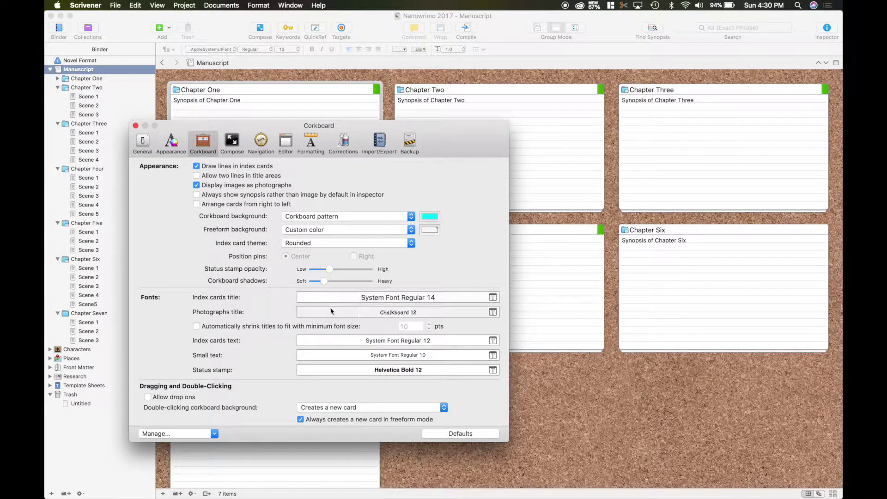
{"action": "left_click", "coordinate": [324, 373]}
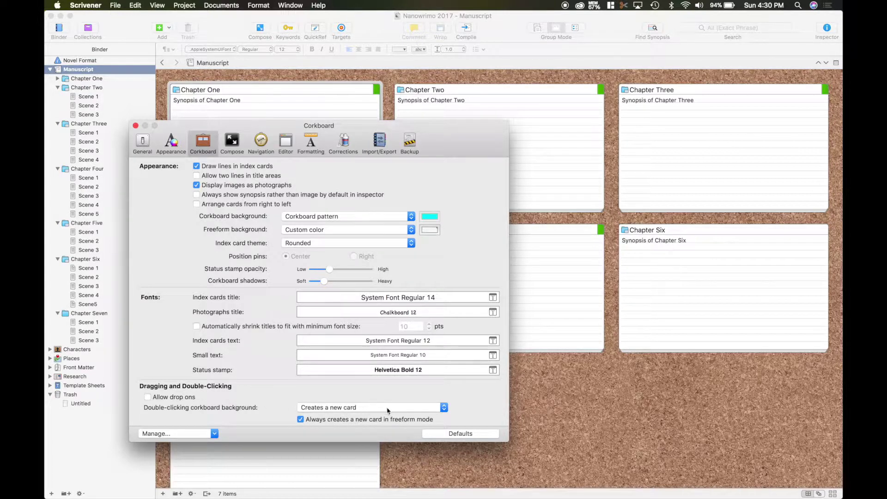
{"action": "left_click", "coordinate": [445, 409]}
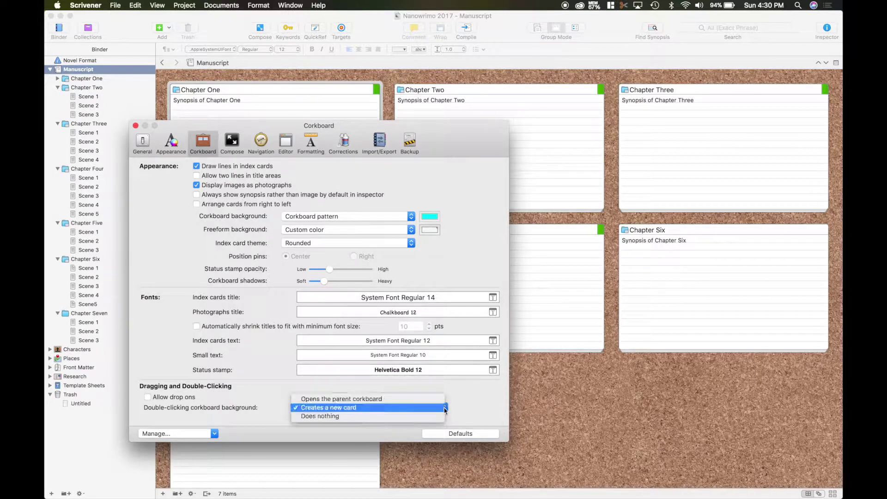
{"action": "left_click", "coordinate": [354, 416]}
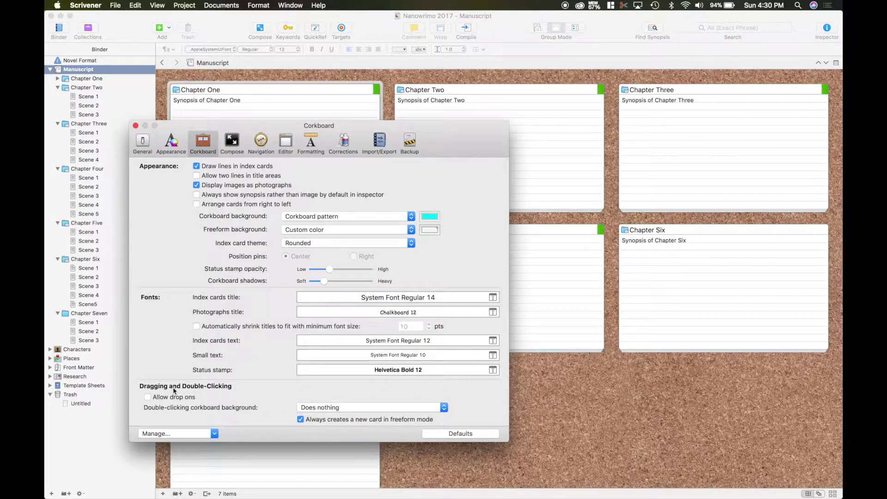
{"action": "left_click", "coordinate": [445, 409]}
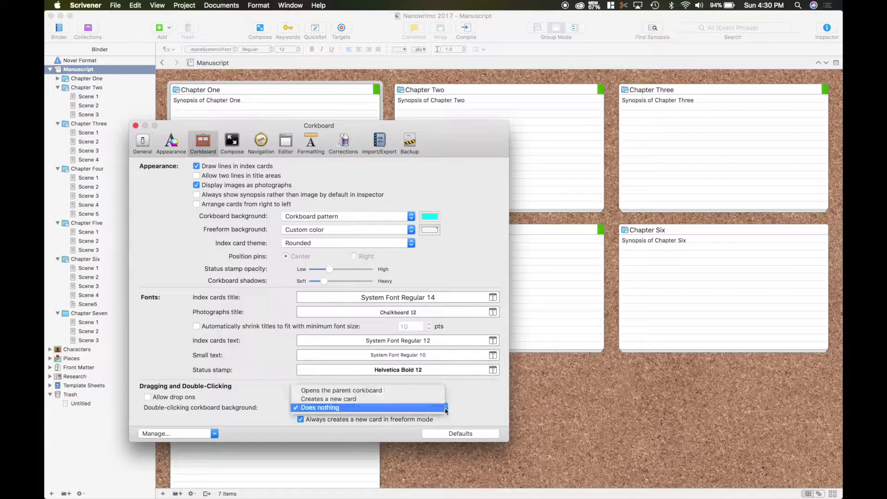
{"action": "left_click", "coordinate": [359, 399]}
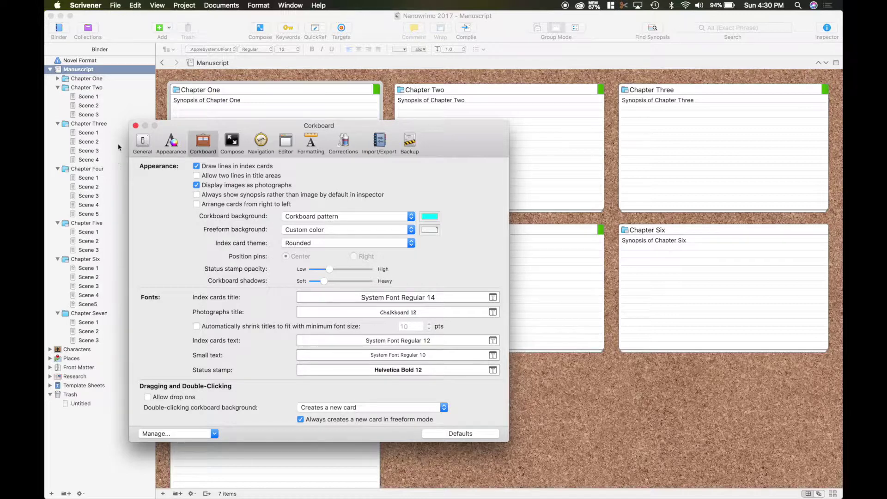
{"action": "left_click", "coordinate": [136, 126]}
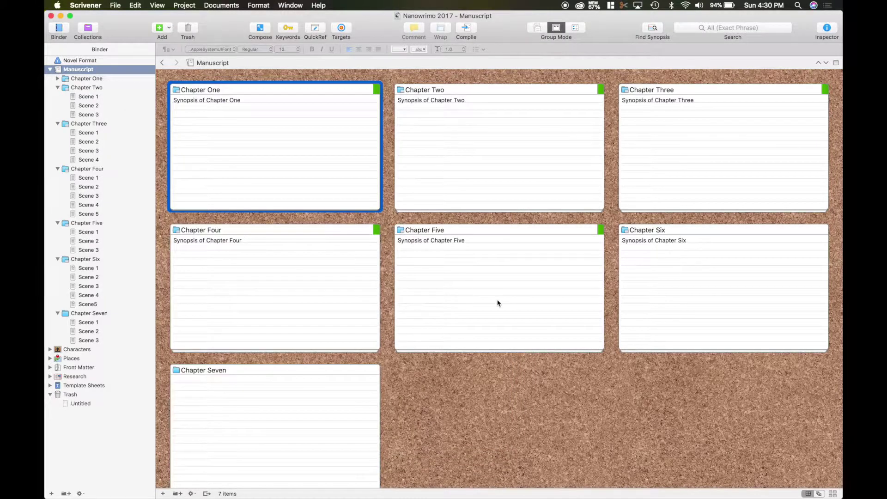
Step: Add a new Untitled card on the cork and place it right after Chapter Four
{"action": "scroll", "coordinate": [497, 303], "scroll_direction": "down", "scroll_amount": 2}
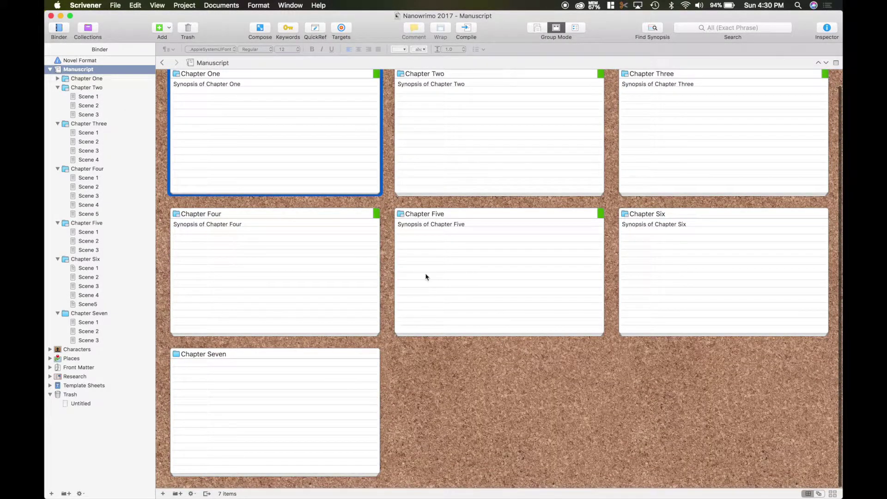
{"action": "scroll", "coordinate": [426, 276], "scroll_direction": "up", "scroll_amount": 2}
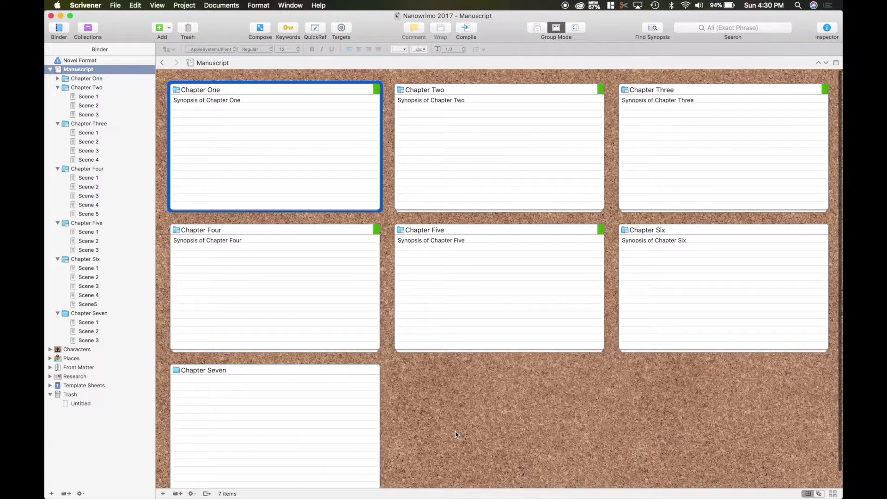
{"action": "scroll", "coordinate": [456, 434], "scroll_direction": "down", "scroll_amount": 2}
{"action": "double_click", "coordinate": [483, 394]}
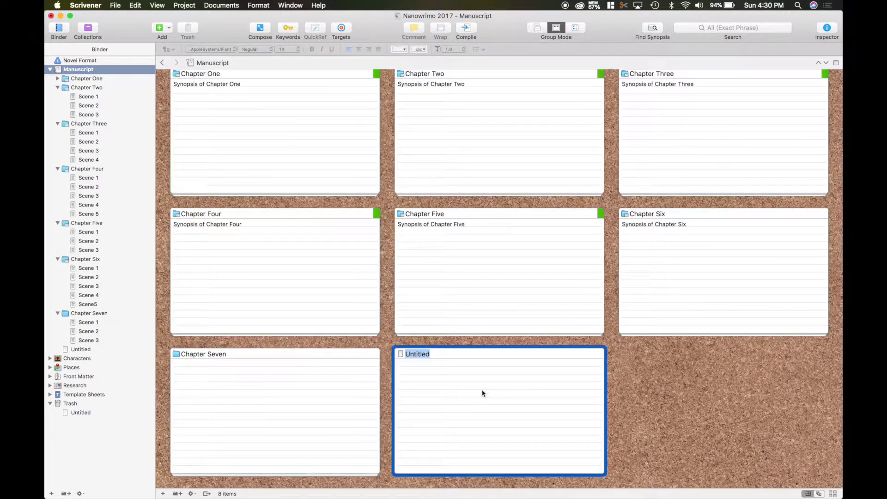
{"action": "left_click_drag", "start_coordinate": [462, 390], "coordinate": [410, 261]}
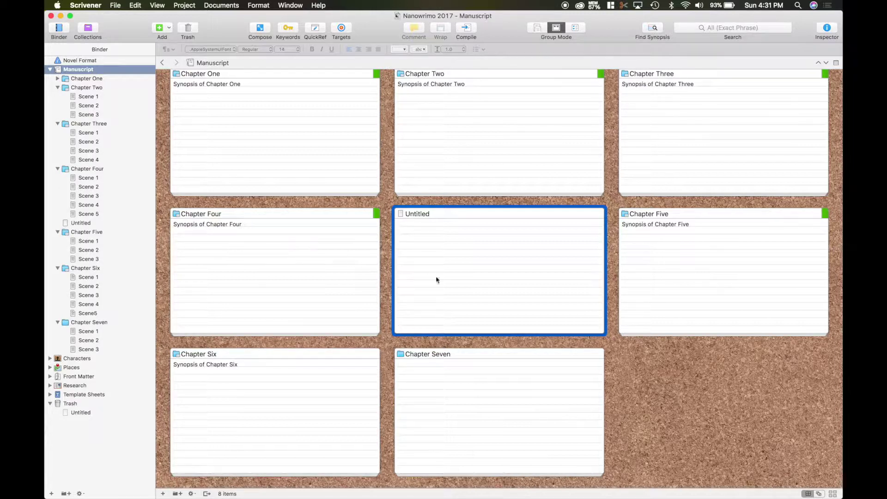
Step: Give the Untitled card, then all selected cards, the Blue Book icon
{"action": "left_click", "coordinate": [401, 215]}
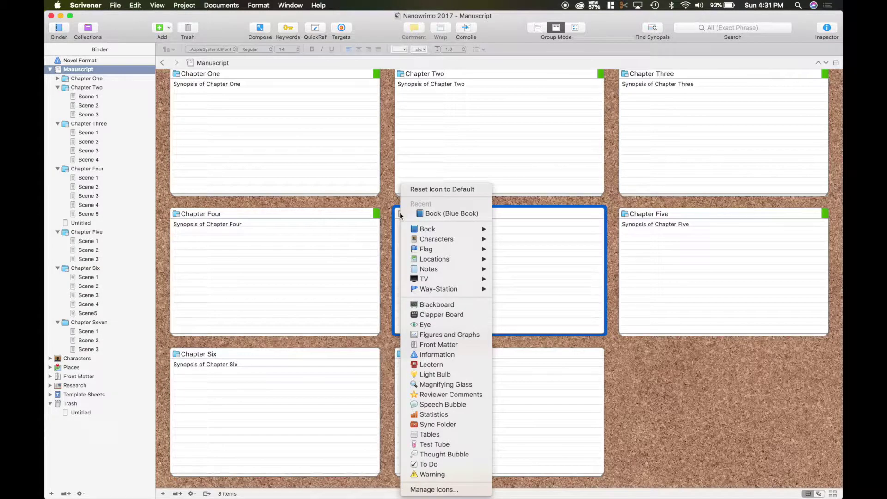
{"action": "left_click", "coordinate": [435, 214]}
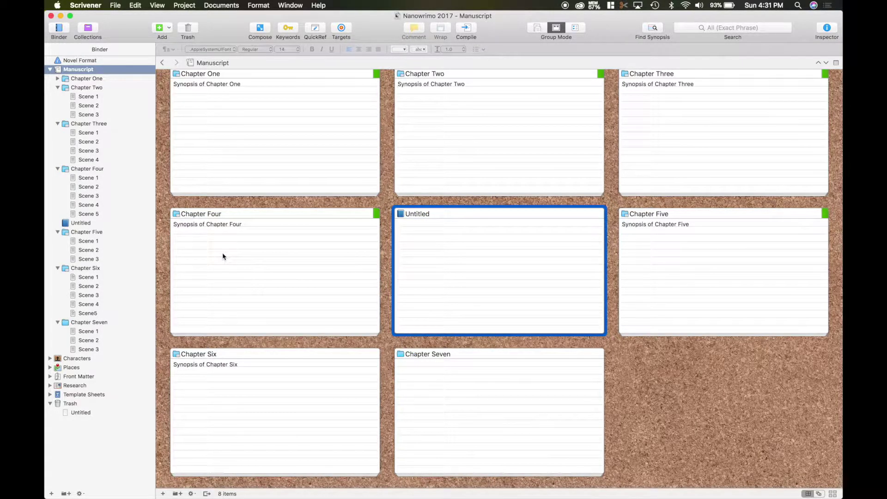
{"action": "key", "text": "super+a"}
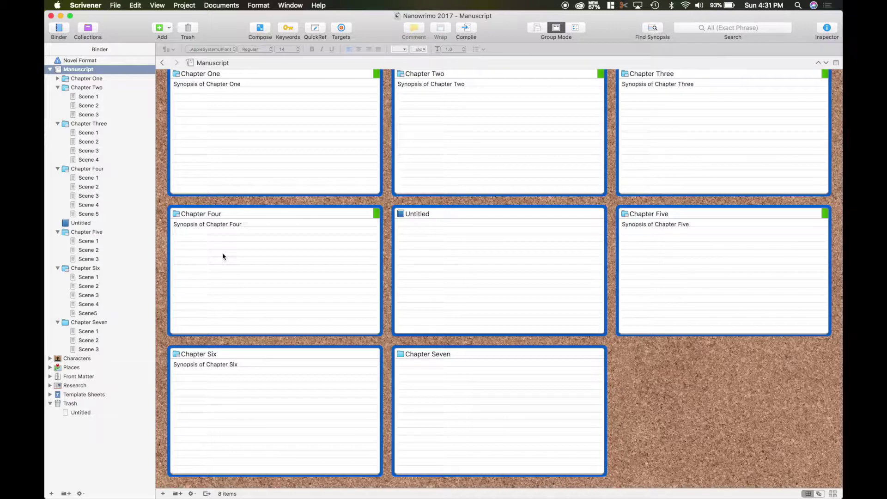
{"action": "scroll", "coordinate": [223, 256], "scroll_direction": "up", "scroll_amount": 2}
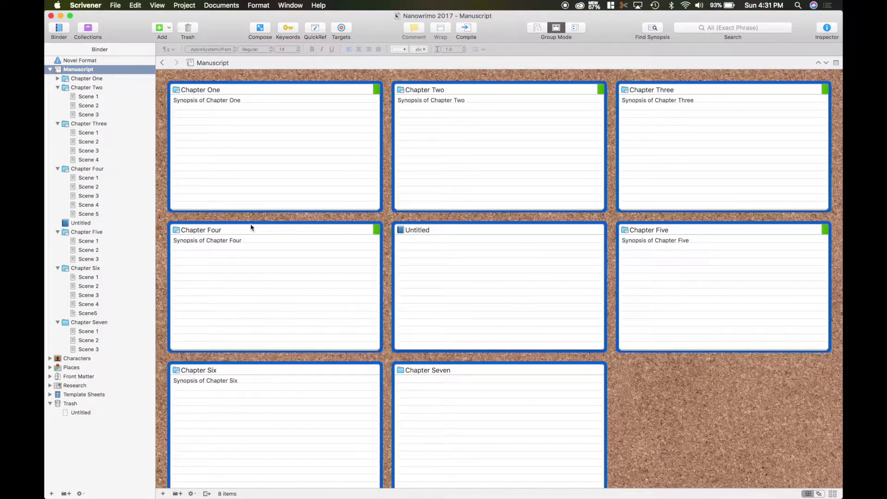
{"action": "left_click", "coordinate": [176, 90]}
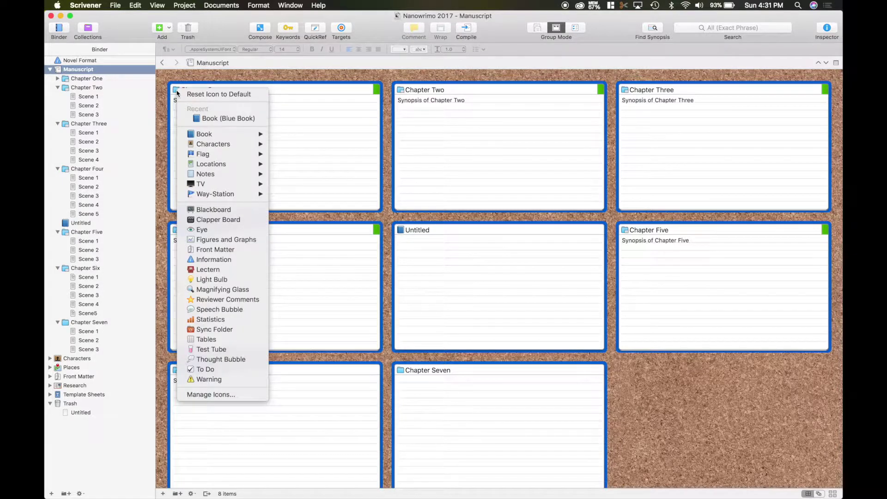
{"action": "left_click", "coordinate": [207, 119]}
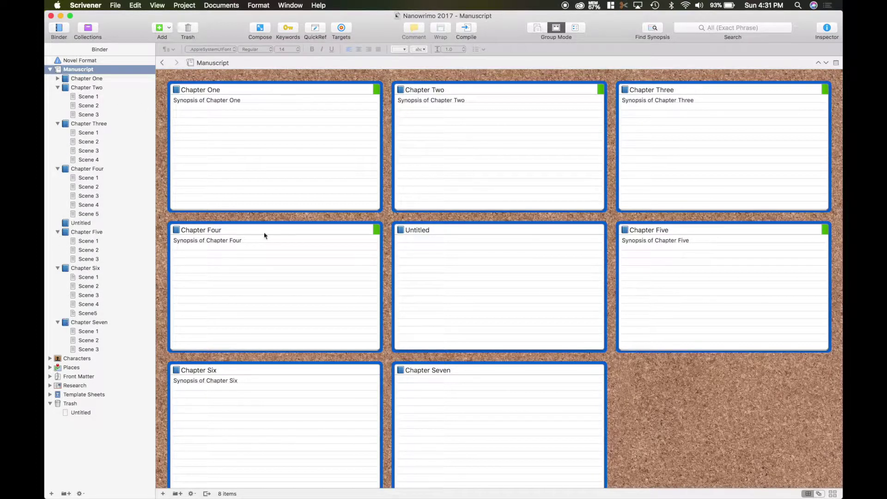
Step: Rename the Untitled binder item to 'Chapter 4.5'
{"action": "left_click", "coordinate": [81, 224]}
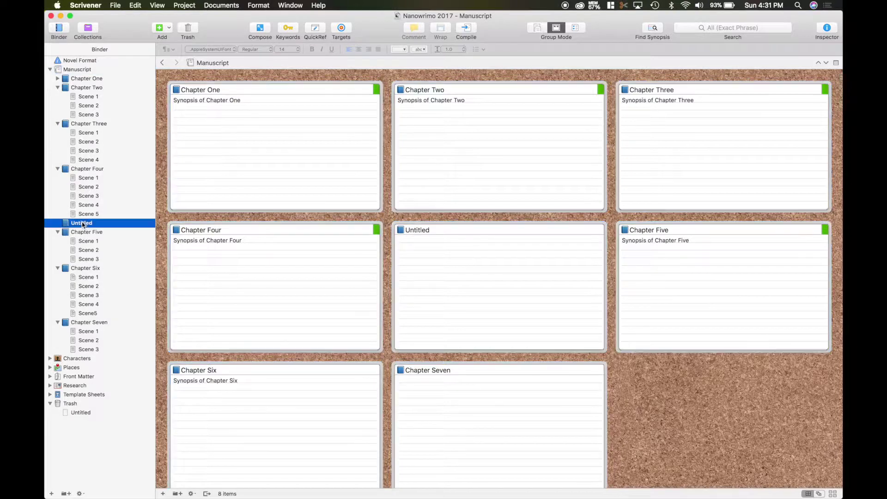
{"action": "left_click", "coordinate": [82, 223]}
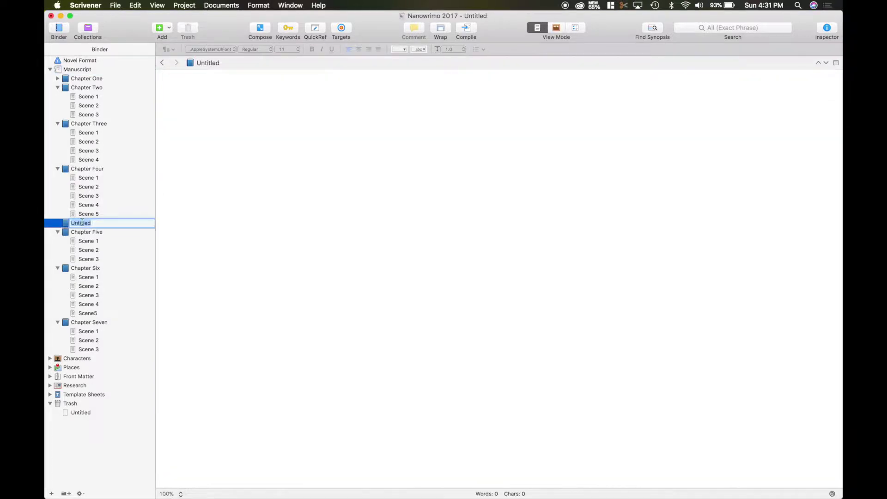
{"action": "type", "text": "Chapter 4.5"}
{"action": "key", "text": "Return"}
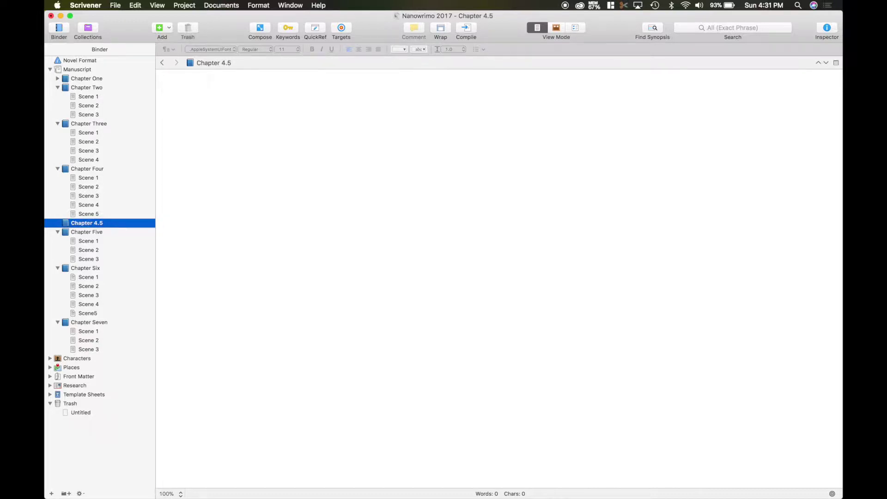
Step: From the Manuscript corkboard, move the Chapter 4.5 card to the Trash
{"action": "left_click", "coordinate": [77, 70]}
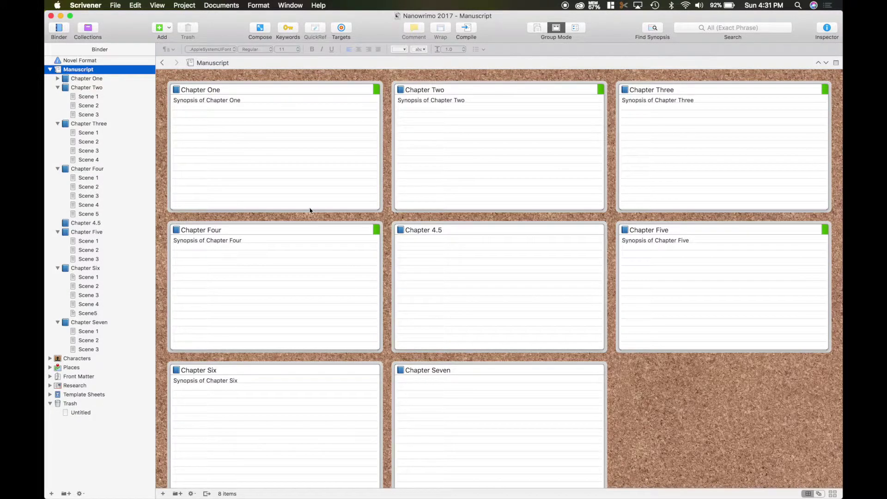
{"action": "left_click", "coordinate": [438, 239]}
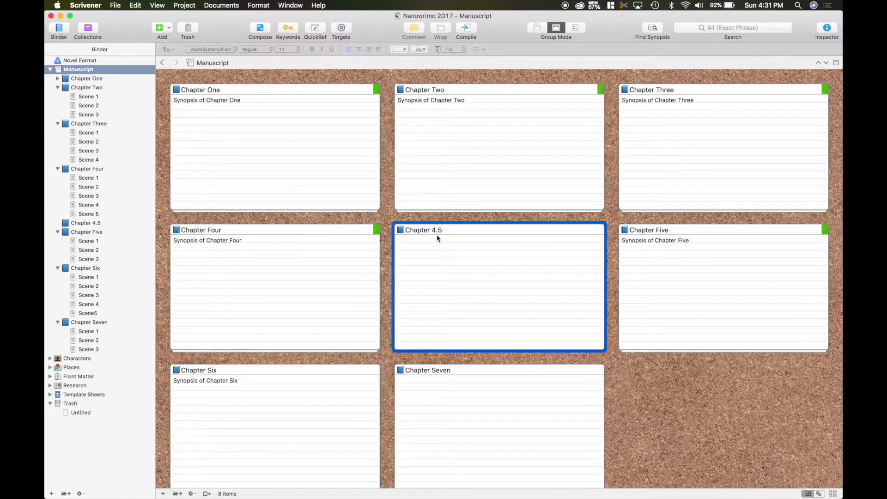
{"action": "left_click", "coordinate": [188, 28]}
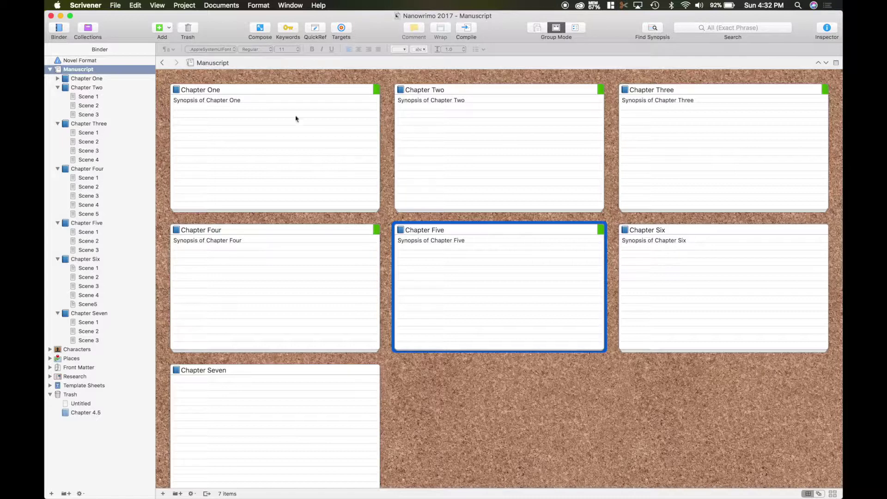
Step: In Corkboard preferences, try the Red and blue index card theme, then set Blue and black
{"action": "left_click", "coordinate": [86, 6]}
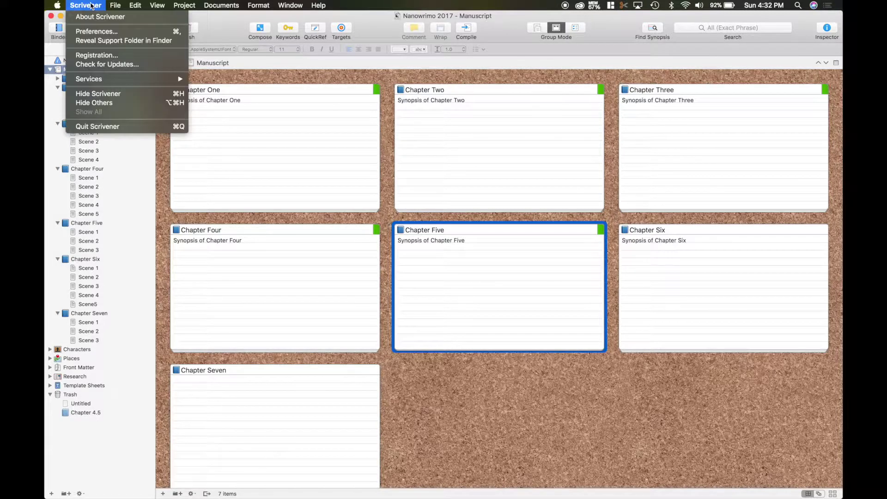
{"action": "left_click", "coordinate": [88, 31]}
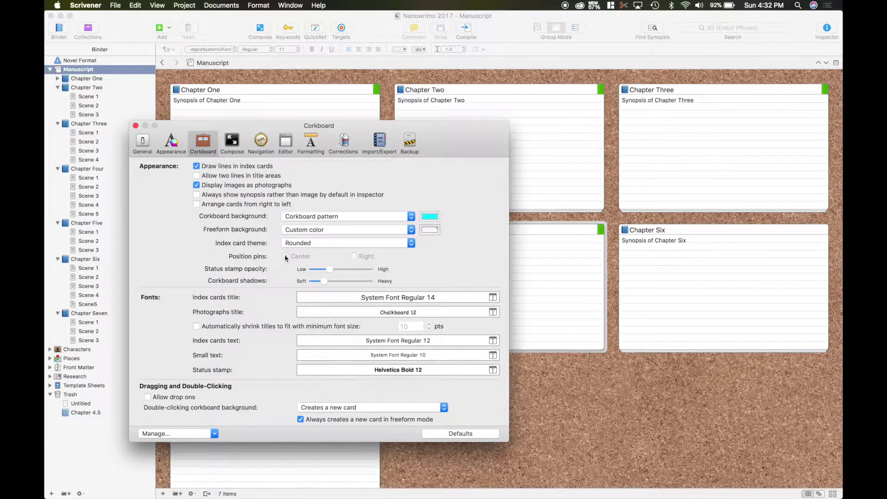
{"action": "left_click", "coordinate": [411, 244]}
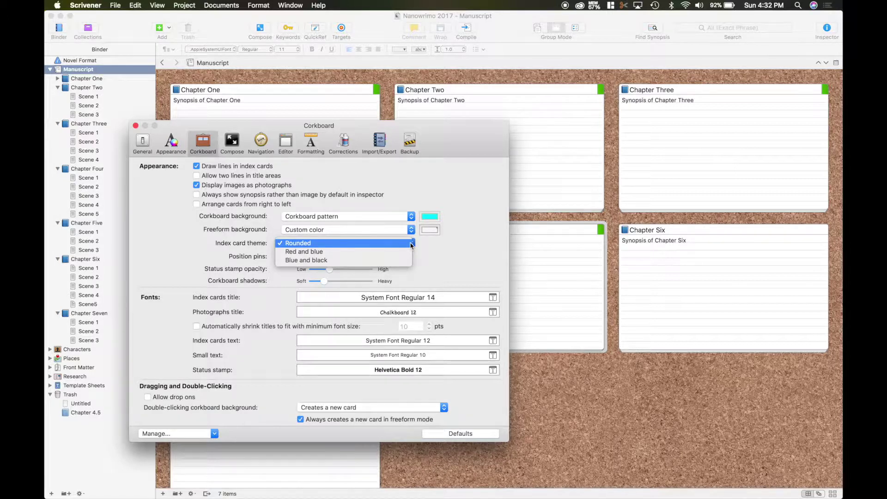
{"action": "left_click", "coordinate": [326, 253]}
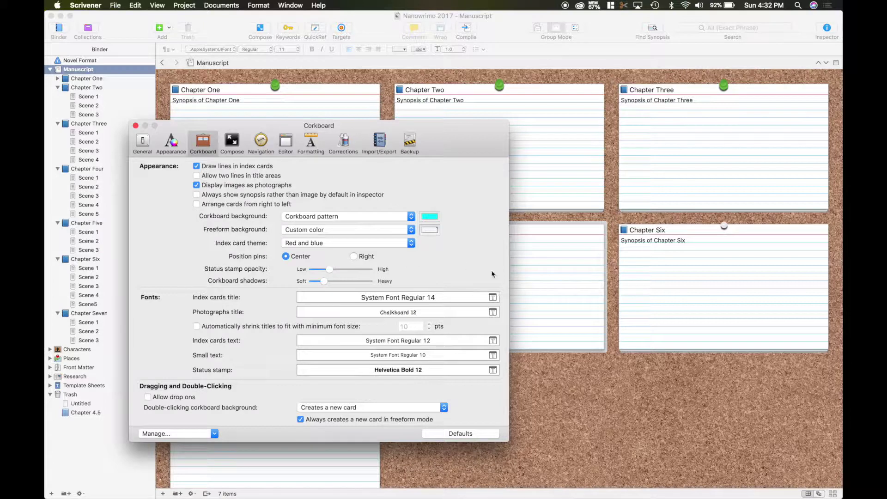
{"action": "left_click", "coordinate": [414, 246]}
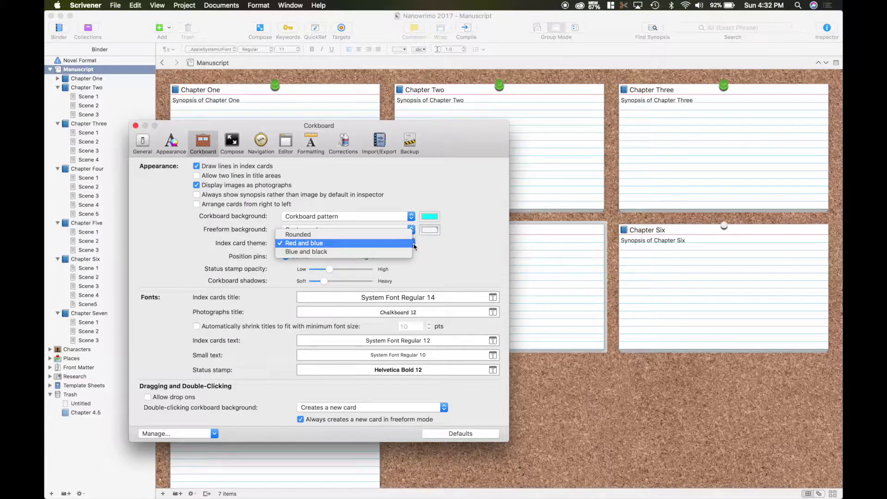
{"action": "left_click", "coordinate": [387, 252]}
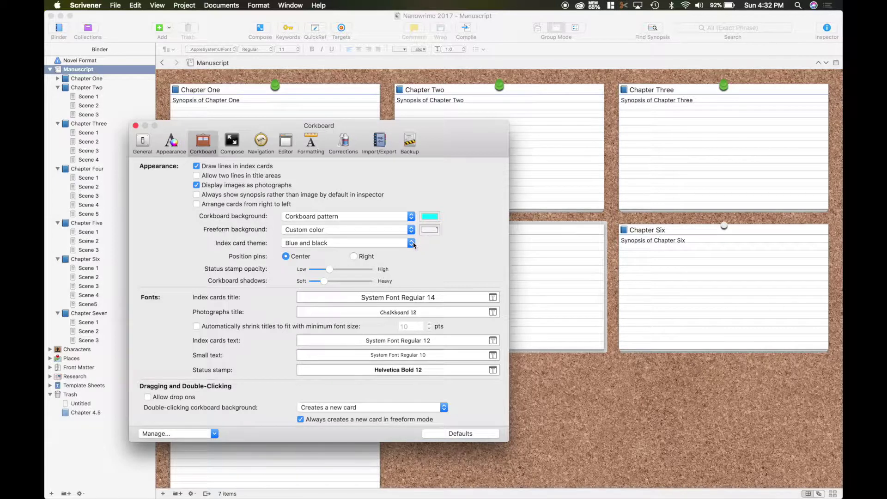
Step: Try right-positioned pins, restore Center, and bring the corkboard window forward
{"action": "left_click", "coordinate": [355, 256]}
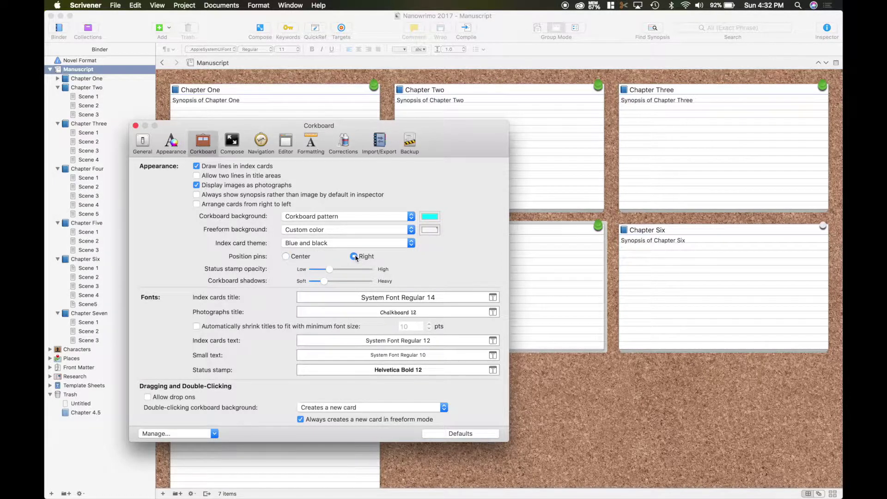
{"action": "left_click", "coordinate": [287, 257]}
{"action": "left_click", "coordinate": [654, 132]}
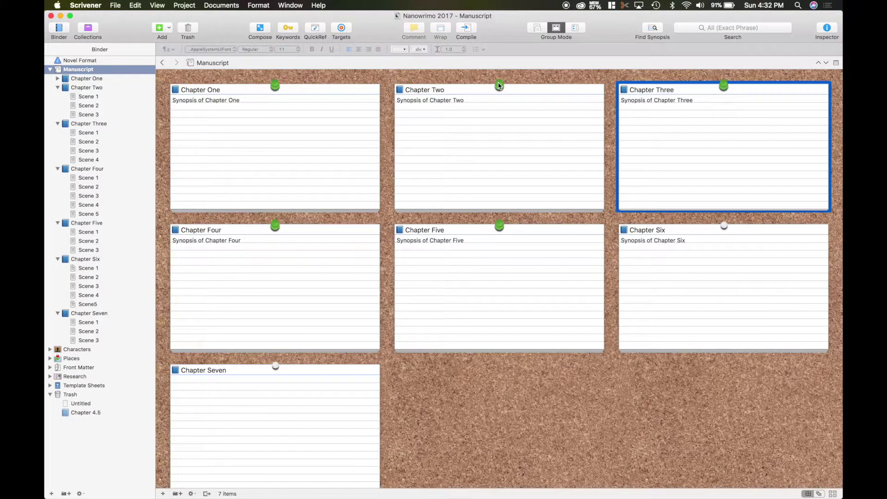
Step: Set the Chapter Six card's label to Chapter, leaving Chapter Two unchanged
{"action": "right_click", "coordinate": [525, 110]}
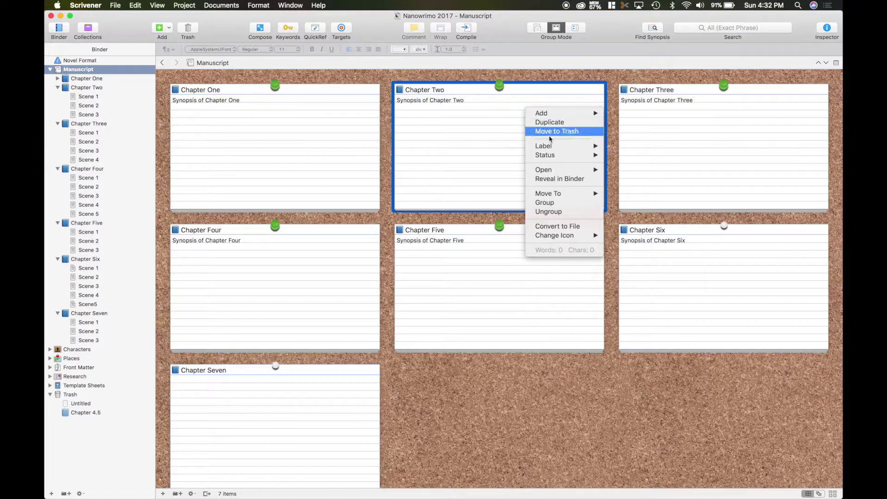
{"action": "mouse_move", "coordinate": [554, 150]}
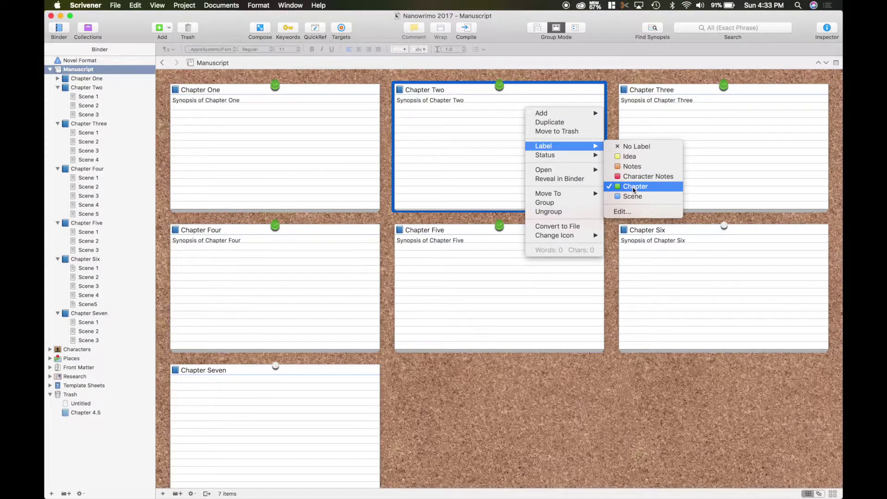
{"action": "left_click", "coordinate": [674, 278]}
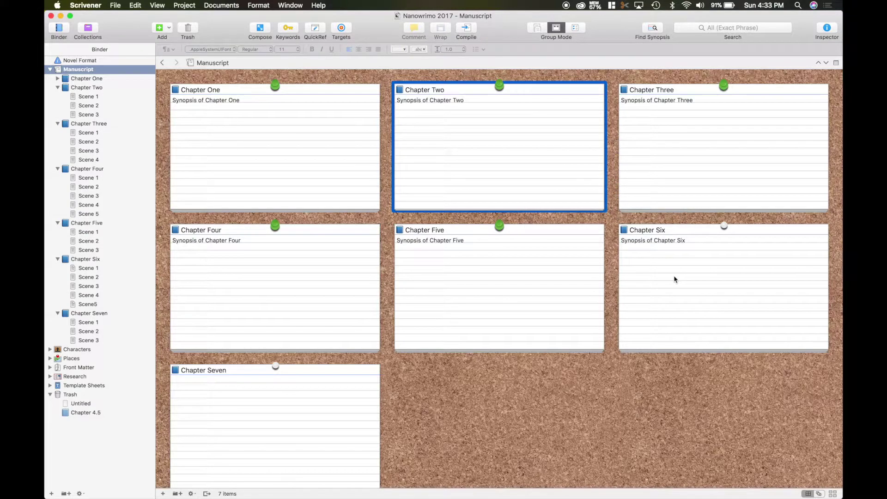
{"action": "right_click", "coordinate": [674, 279]}
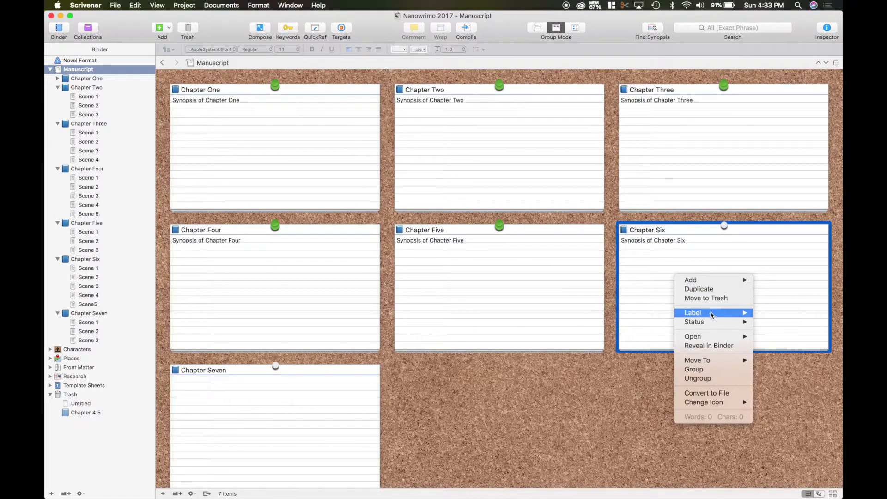
{"action": "mouse_move", "coordinate": [710, 316]}
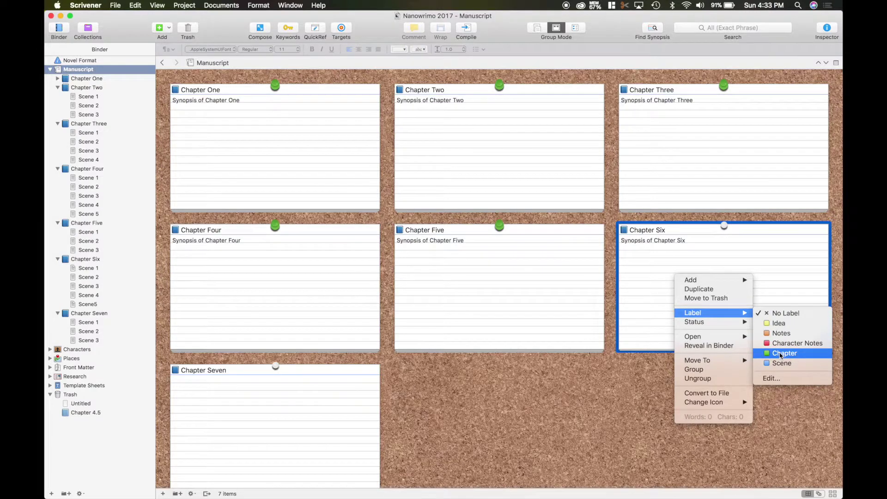
{"action": "left_click", "coordinate": [781, 354]}
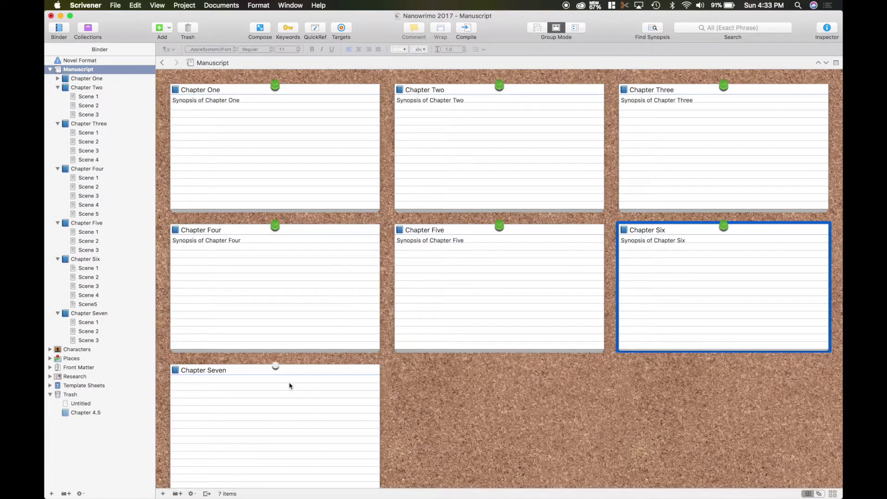
Step: Set the Chapter Seven card's label to Chapter, then select Chapter One
{"action": "left_click", "coordinate": [287, 401]}
{"action": "right_click", "coordinate": [286, 400]}
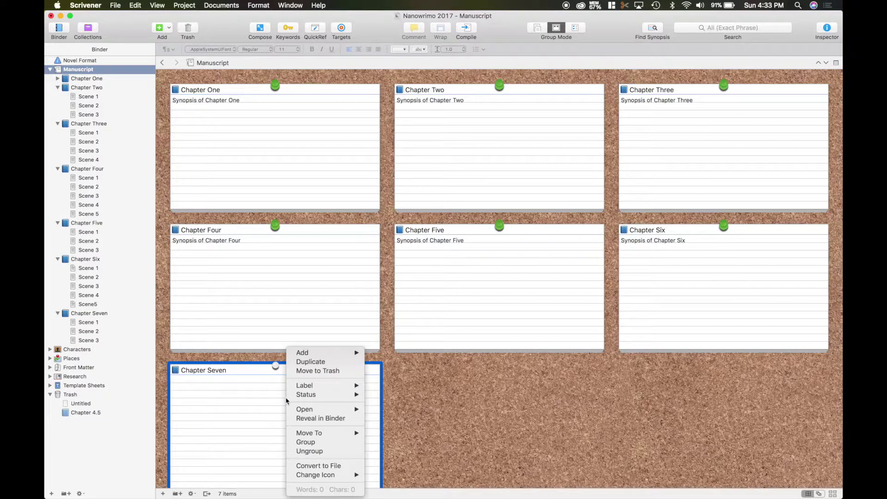
{"action": "mouse_move", "coordinate": [303, 386]}
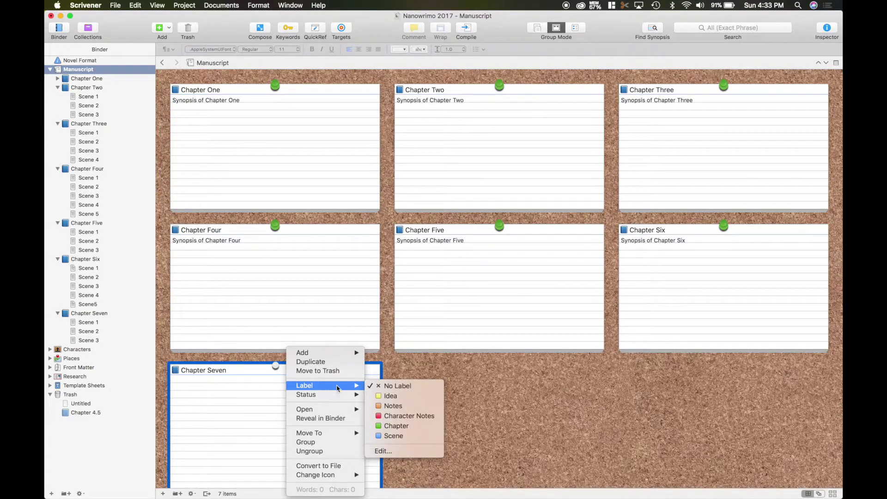
{"action": "left_click", "coordinate": [399, 428]}
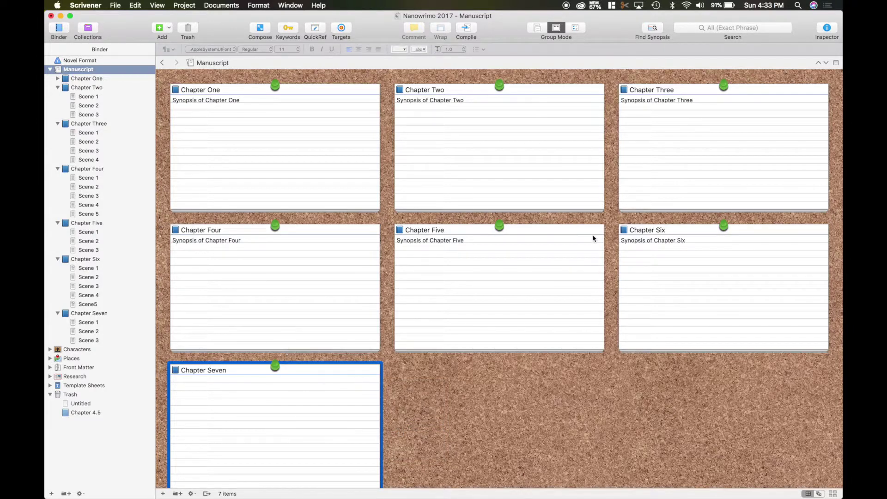
{"action": "left_click", "coordinate": [270, 160]}
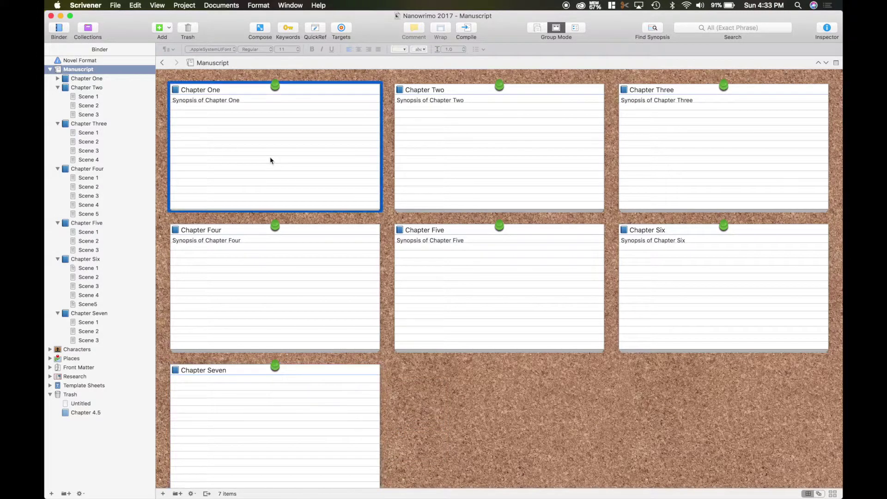
Step: Choose the Rounded index card theme in Corkboard preferences and close the window
{"action": "left_click", "coordinate": [115, 6]}
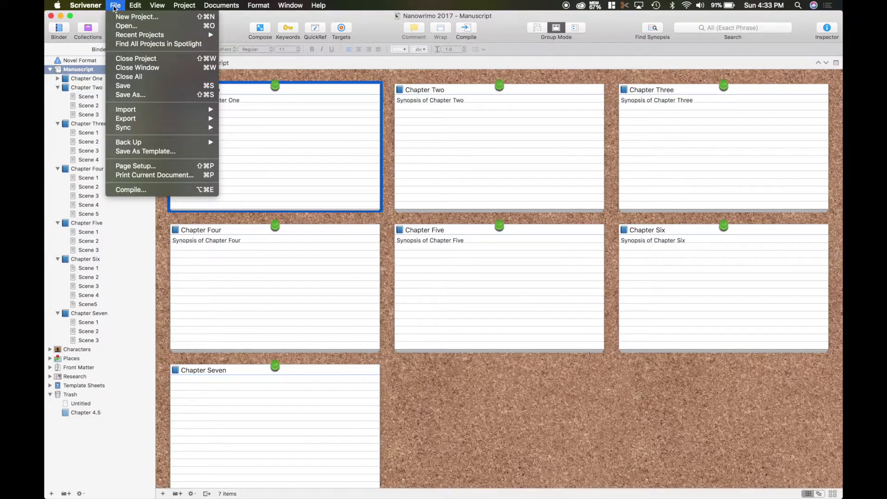
{"action": "mouse_move", "coordinate": [95, 5]}
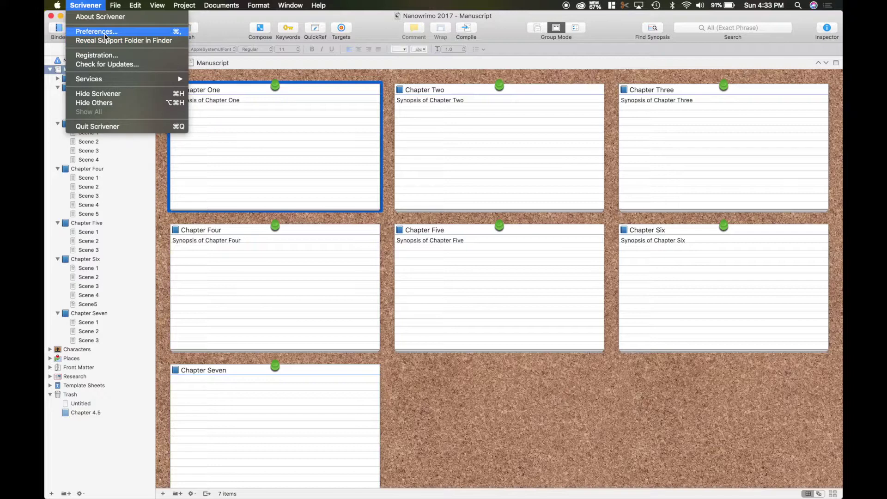
{"action": "left_click", "coordinate": [106, 33]}
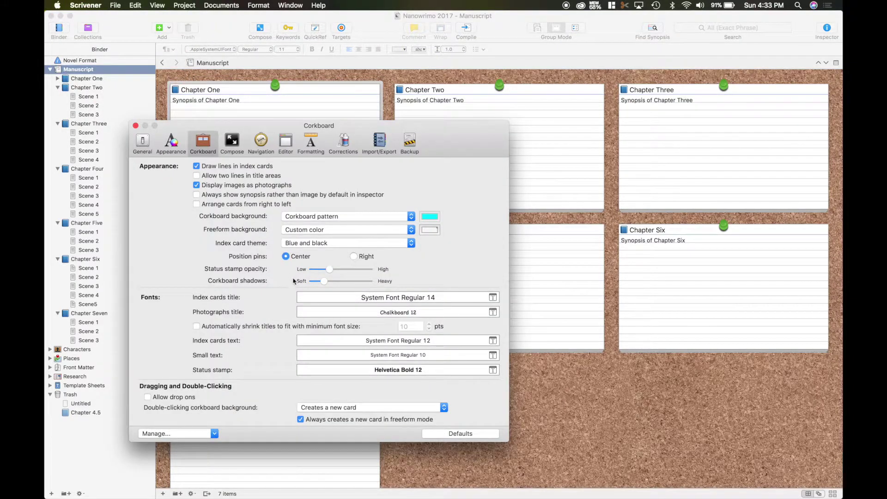
{"action": "left_click", "coordinate": [410, 245]}
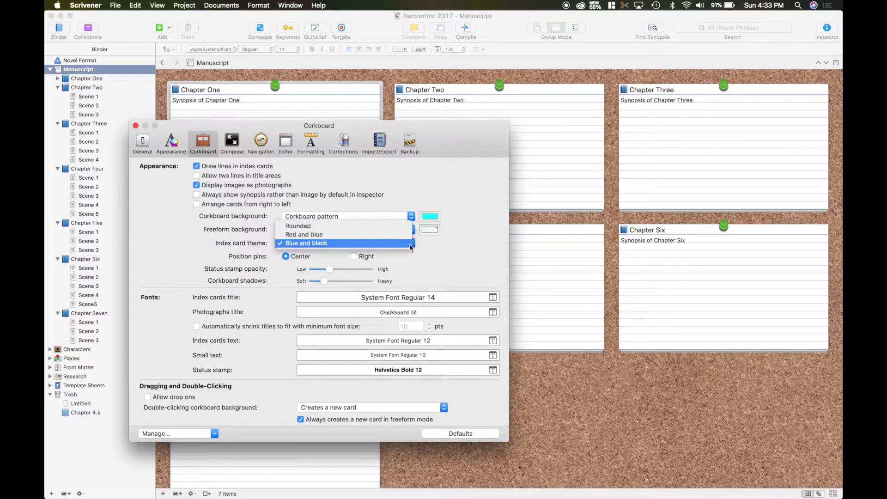
{"action": "left_click", "coordinate": [368, 226]}
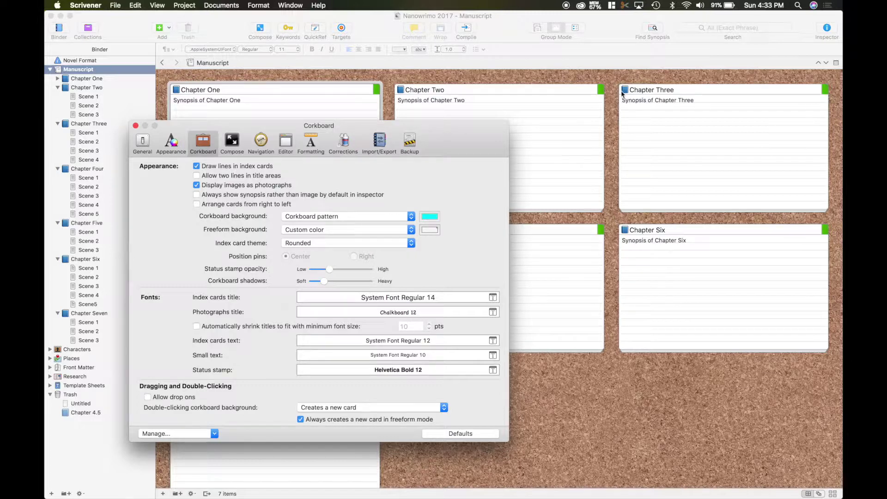
{"action": "left_click", "coordinate": [135, 126]}
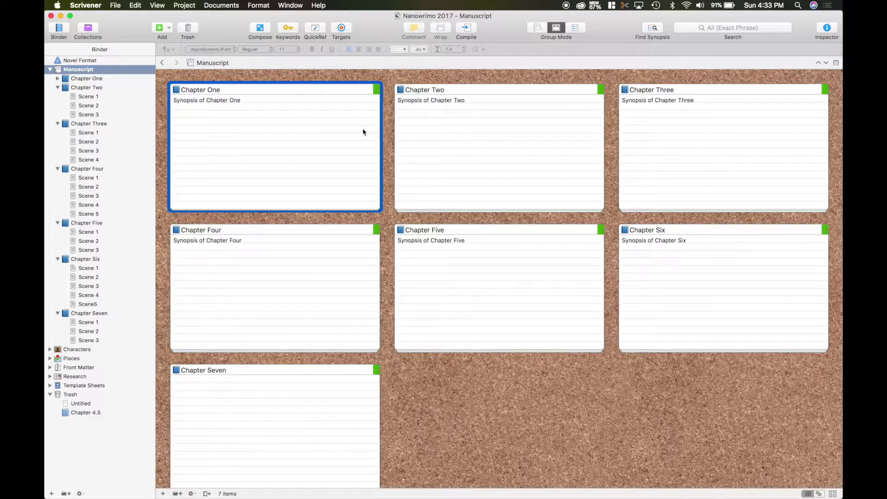
Step: Set the status of the Chapter Five, Six and Seven cards to First Draft
{"action": "left_click", "coordinate": [458, 164]}
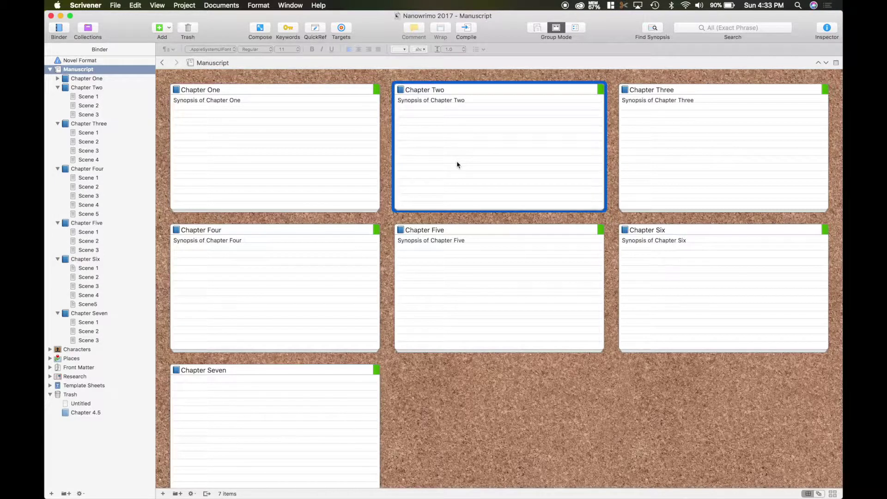
{"action": "left_click", "coordinate": [268, 149]}
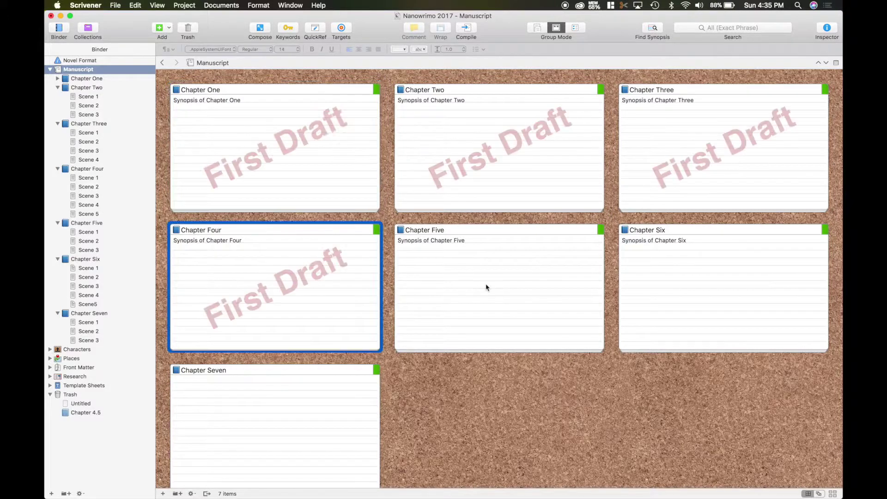
{"action": "right_click", "coordinate": [486, 287]}
{"action": "mouse_move", "coordinate": [527, 326]}
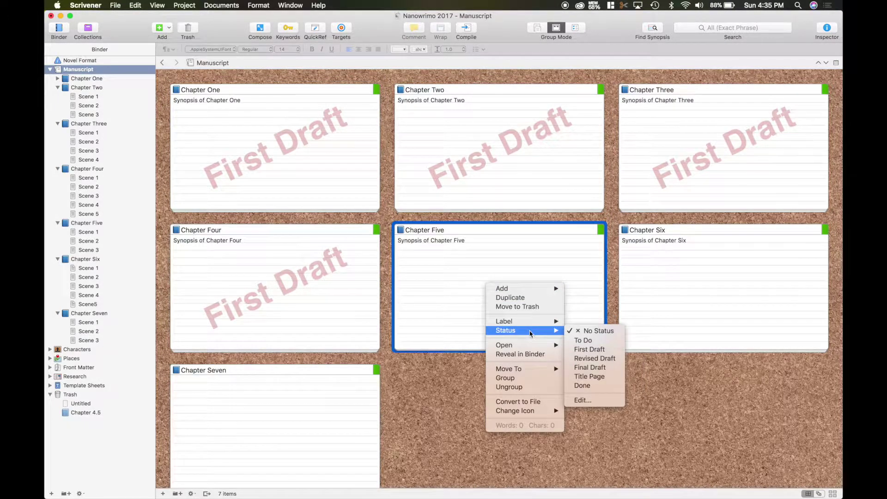
{"action": "left_click", "coordinate": [582, 350]}
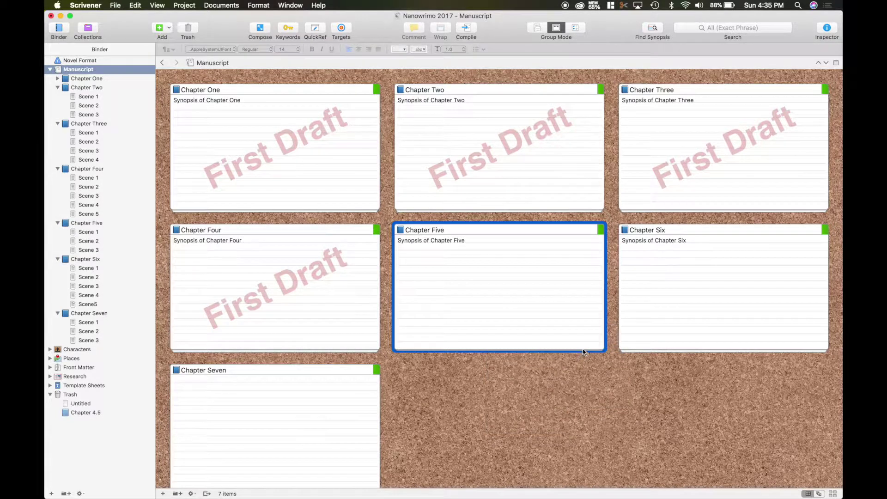
{"action": "right_click", "coordinate": [706, 297]}
{"action": "mouse_move", "coordinate": [729, 341]}
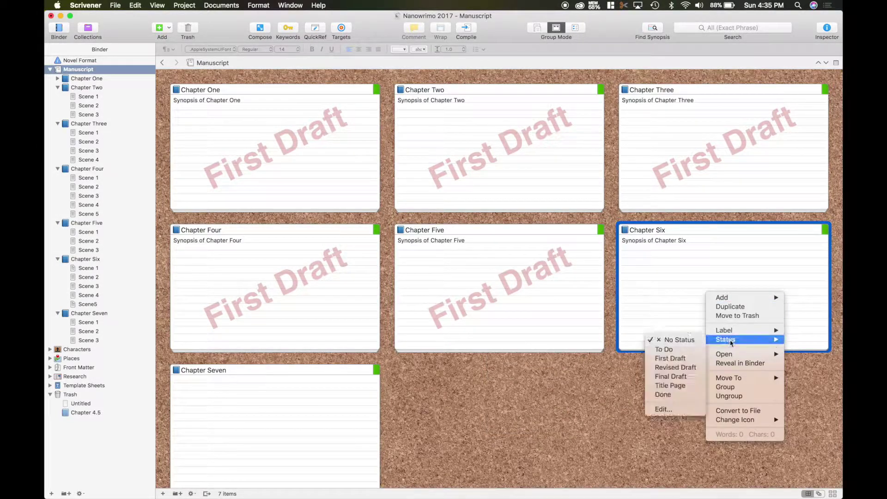
{"action": "left_click", "coordinate": [672, 359]}
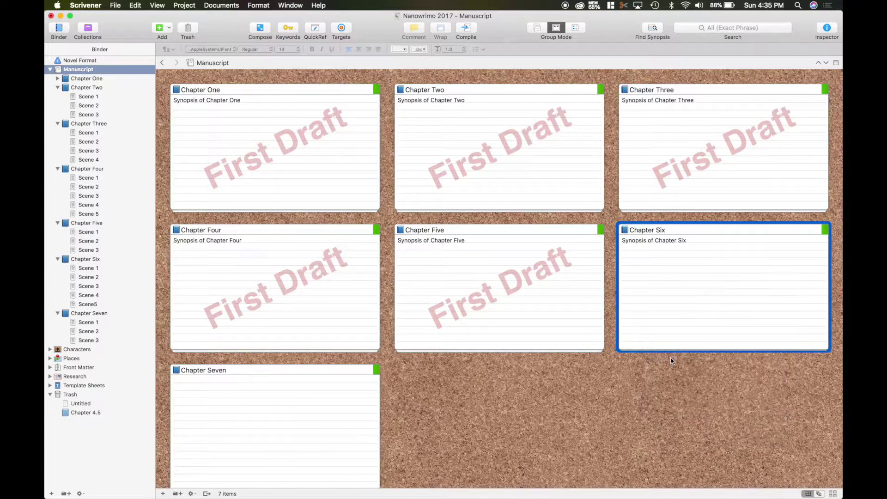
{"action": "left_click", "coordinate": [326, 396]}
{"action": "right_click", "coordinate": [327, 396]}
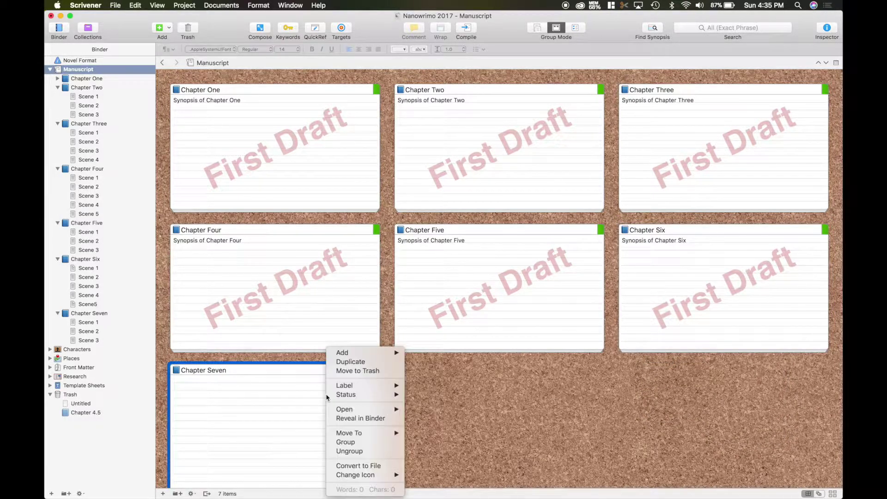
{"action": "mouse_move", "coordinate": [360, 395]}
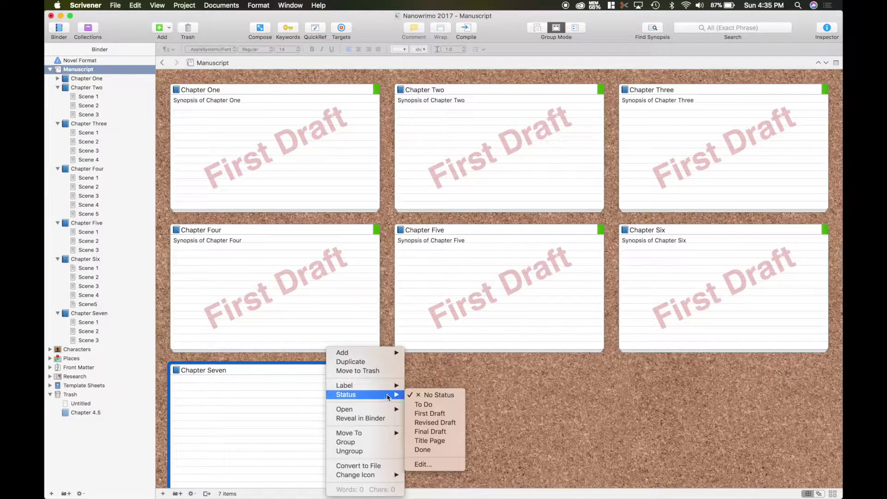
{"action": "left_click", "coordinate": [442, 416]}
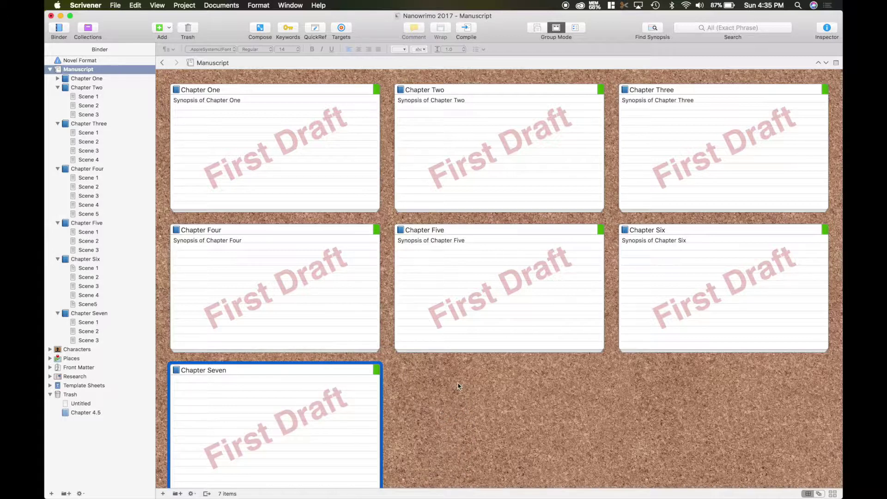